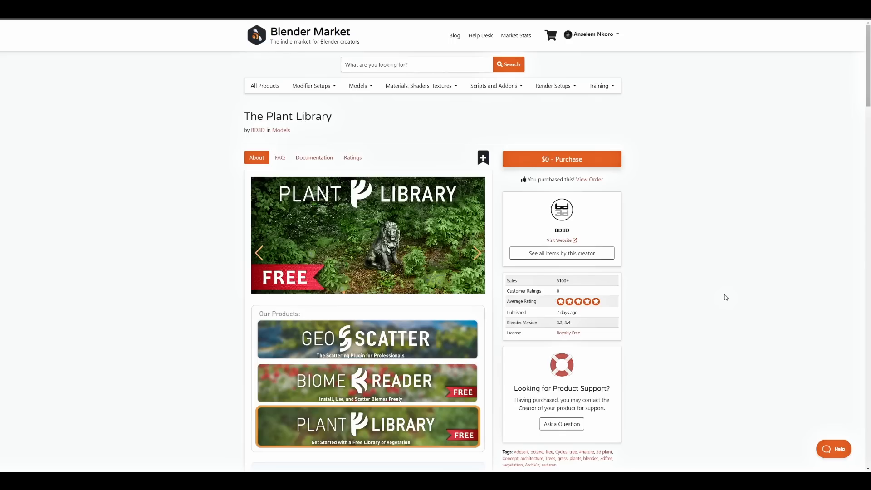
Read through The Plant Library product page, covering its plant assets, free biomes and the compatible plugins.
scroll(724, 297, "down", 10)
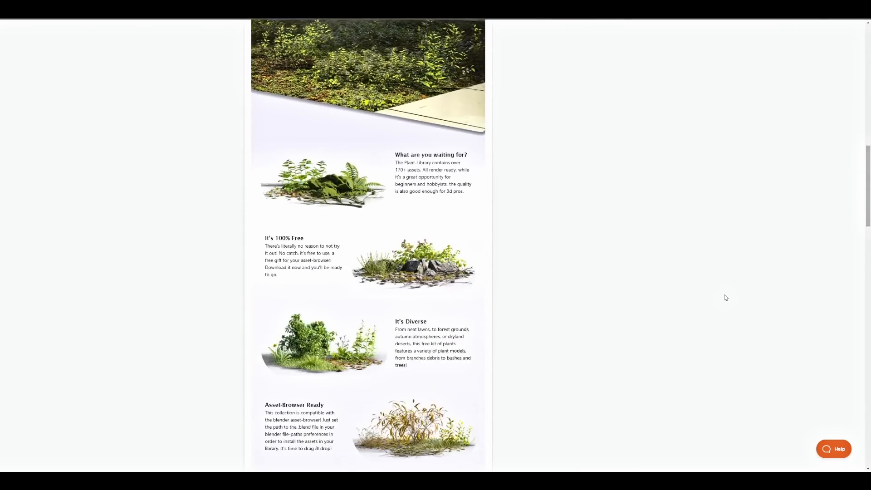
scroll(725, 297, "down", 10)
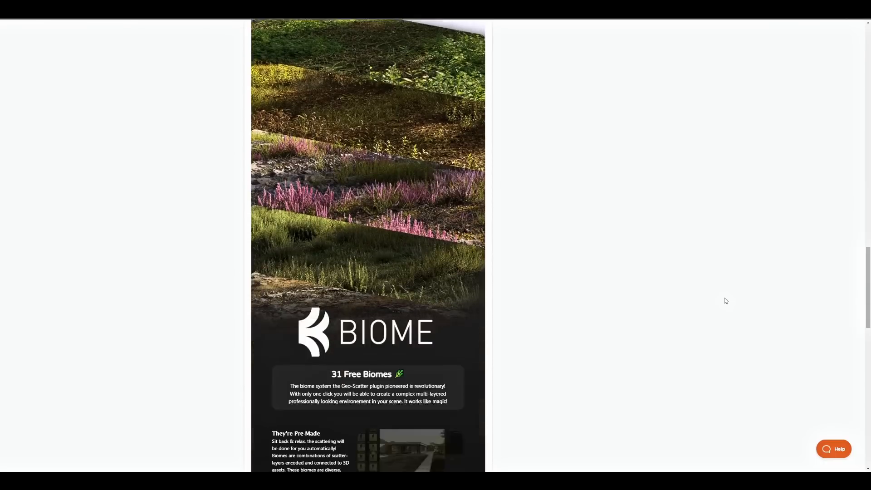
scroll(726, 301, "down", 4)
scroll(726, 301, "down", 3)
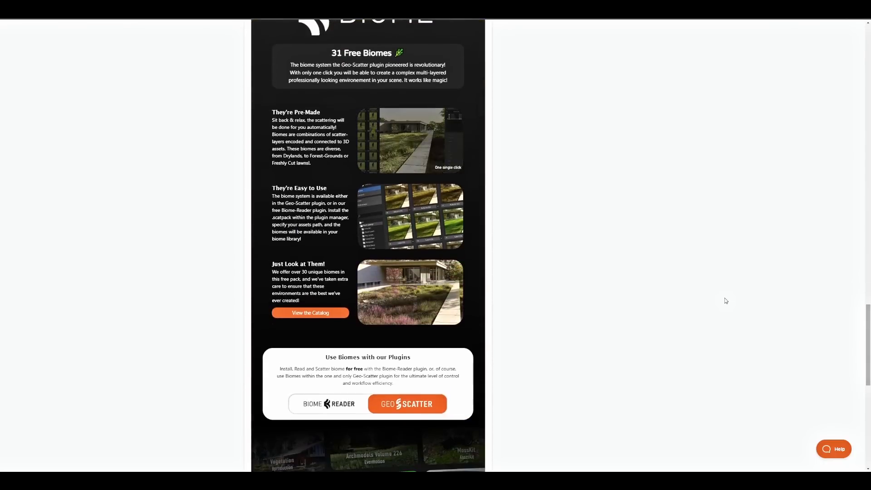
scroll(725, 299, "down", 3)
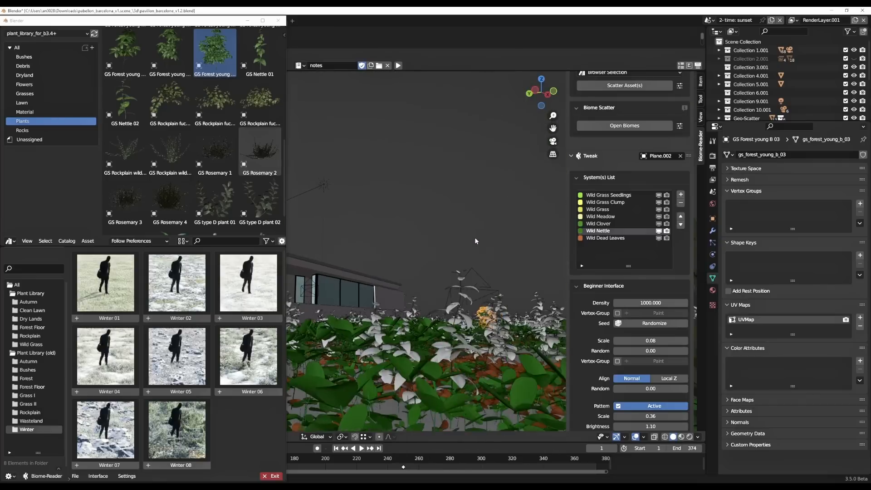
middle_click_drag(476, 238, 573, 246, "shift")
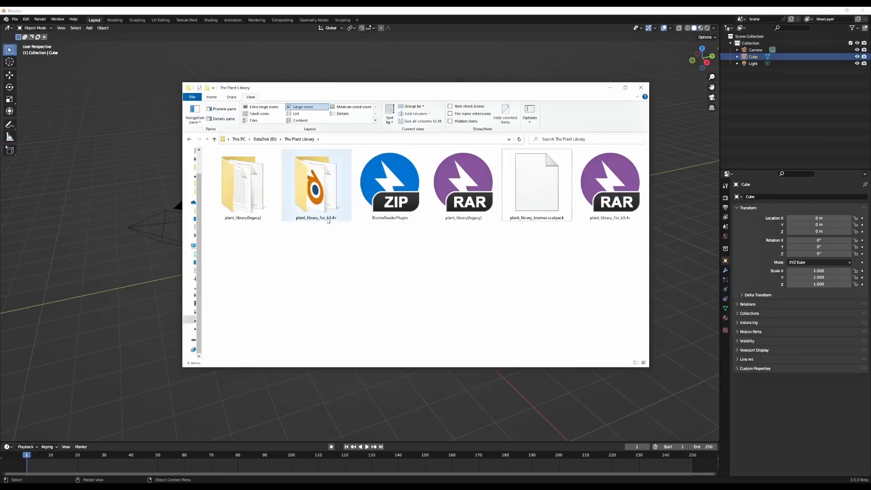
Look at the files inside the plant_library(legacy) folder and return to The Plant Library folder.
double_click(252, 210)
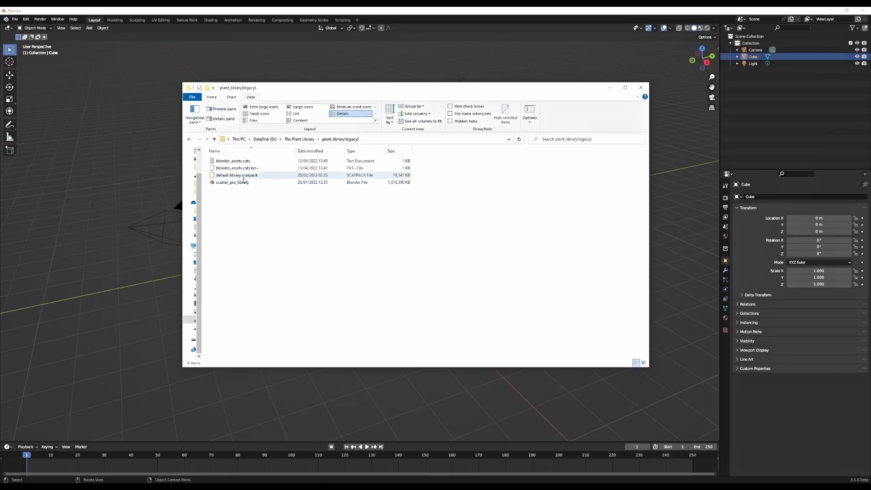
left_click(190, 139)
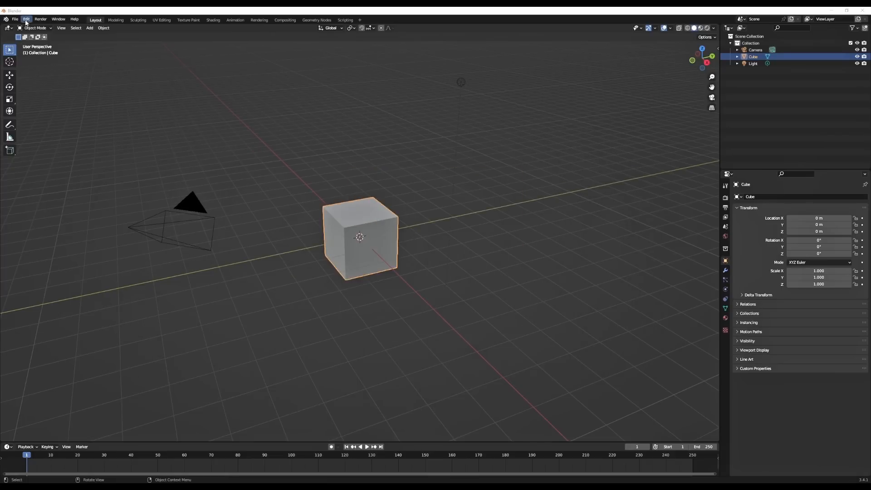
Add the folder D:\The Plant Library\plant_library_for_b3.4+ as an asset library in the preferences.
left_click(26, 19)
left_click(47, 114)
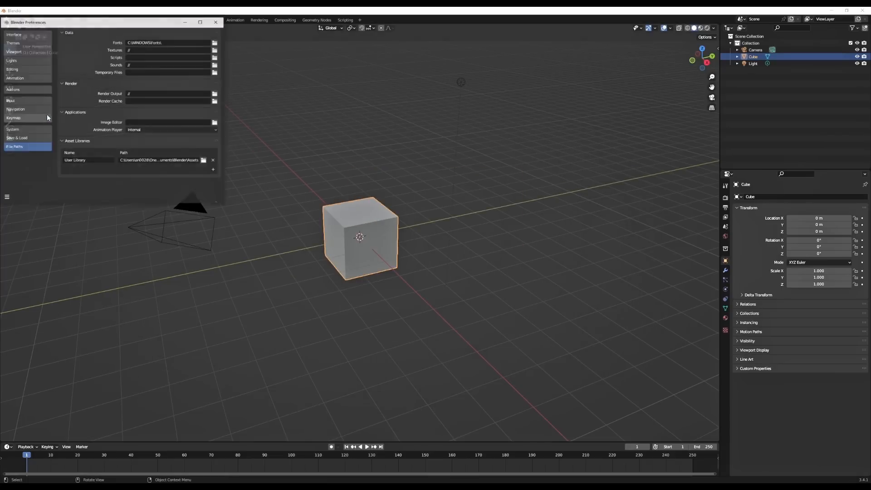
left_click(214, 170)
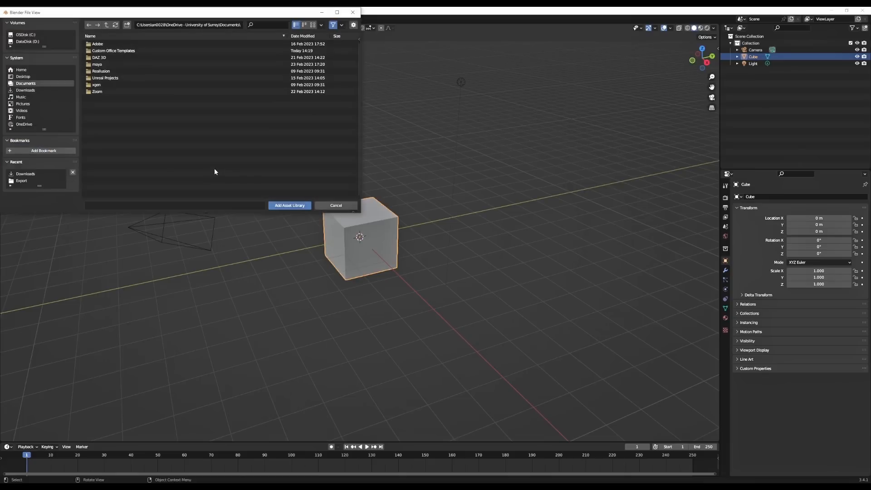
left_click(31, 42)
double_click(105, 65)
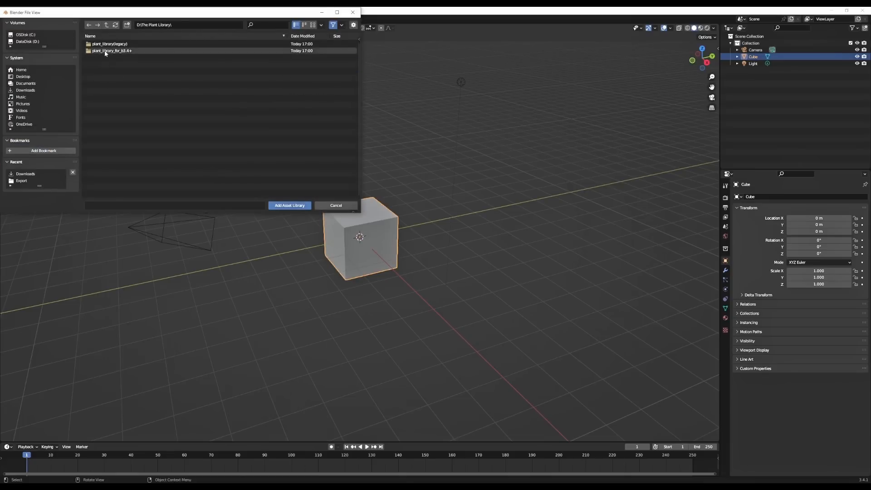
double_click(105, 52)
left_click(290, 206)
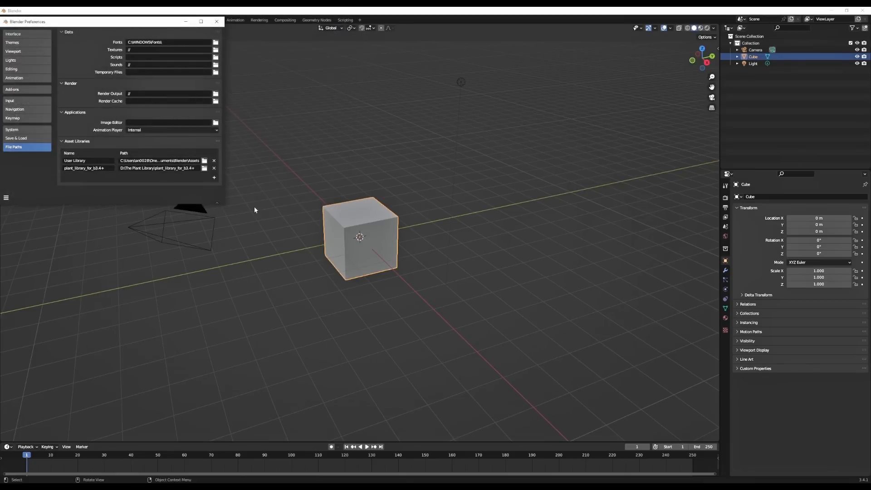
Add the folder D:\The Plant Library\plant_library(legacy) as another asset library and save the preferences.
left_click(214, 178)
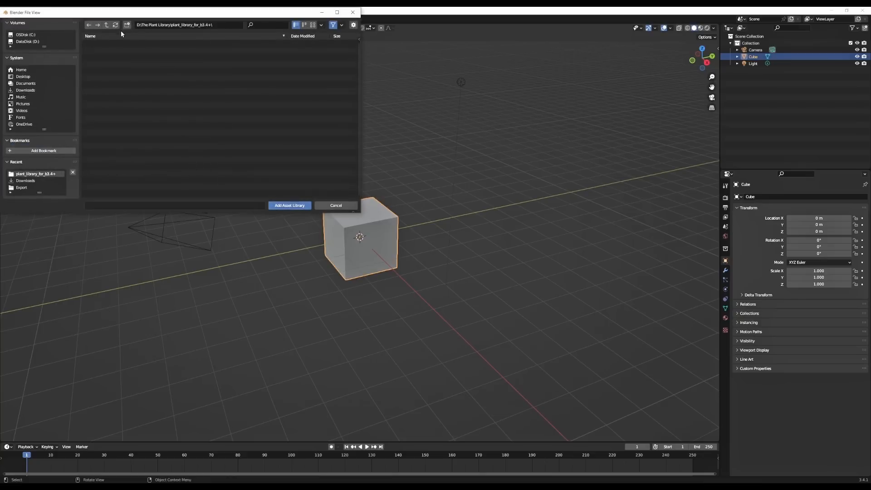
left_click(106, 25)
double_click(112, 45)
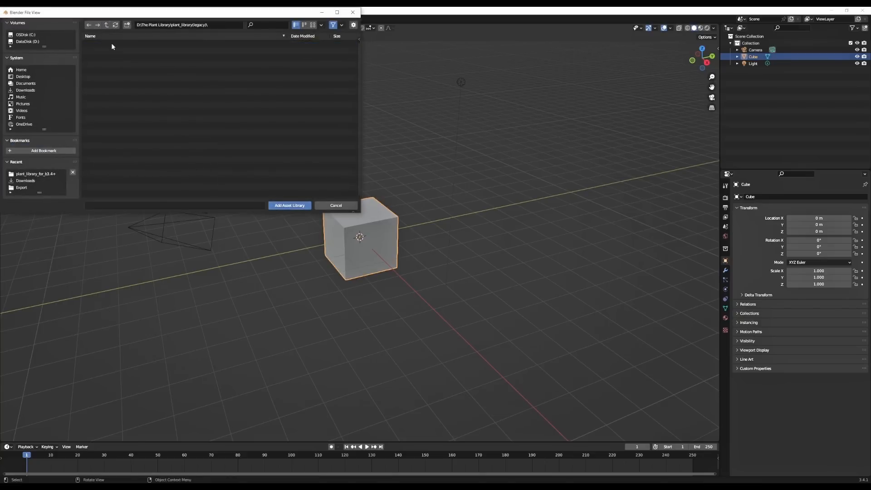
left_click(282, 205)
left_click(6, 198)
left_click(23, 181)
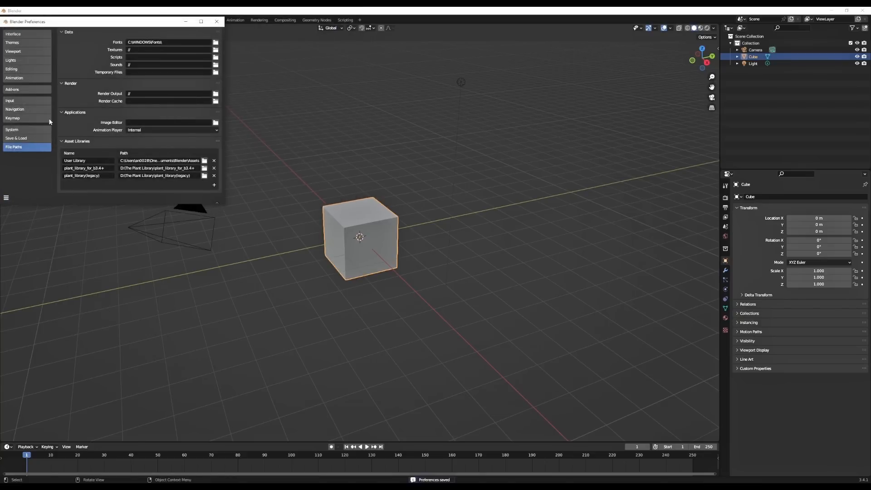
Install the add-on from the BiomeReaderPlugin zip in The Plant Library folder.
left_click(37, 87)
left_click(175, 33)
left_click(38, 181)
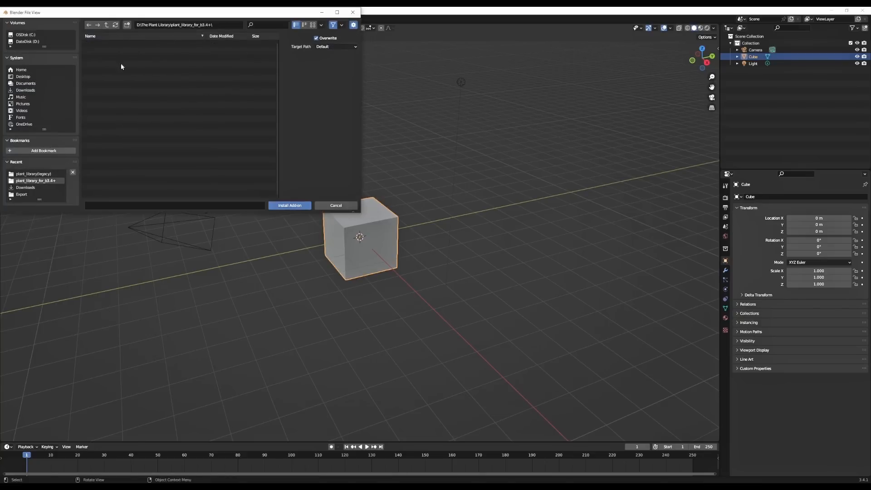
left_click(108, 24)
left_click(122, 59)
left_click(290, 205)
Enable the Biome-Reader add-on, expand its details, save the preferences and close them.
left_click(69, 52)
left_click(62, 51)
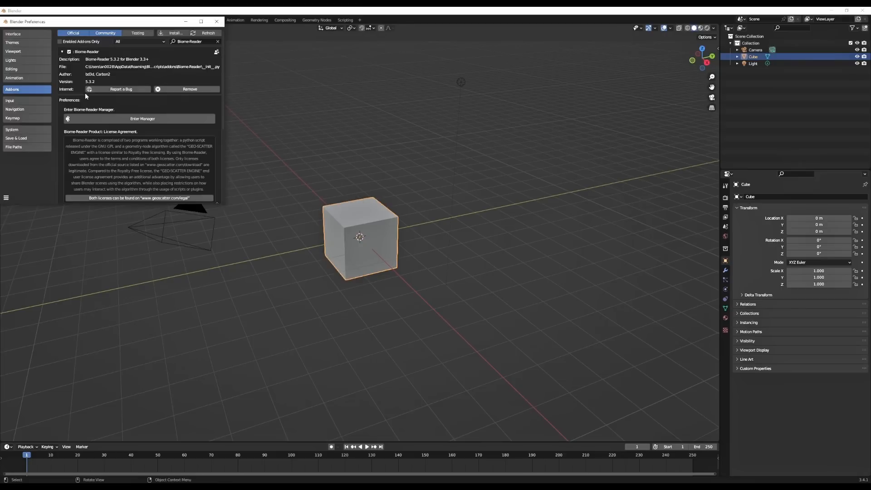
left_click(42, 199)
left_click(66, 182)
left_click(217, 22)
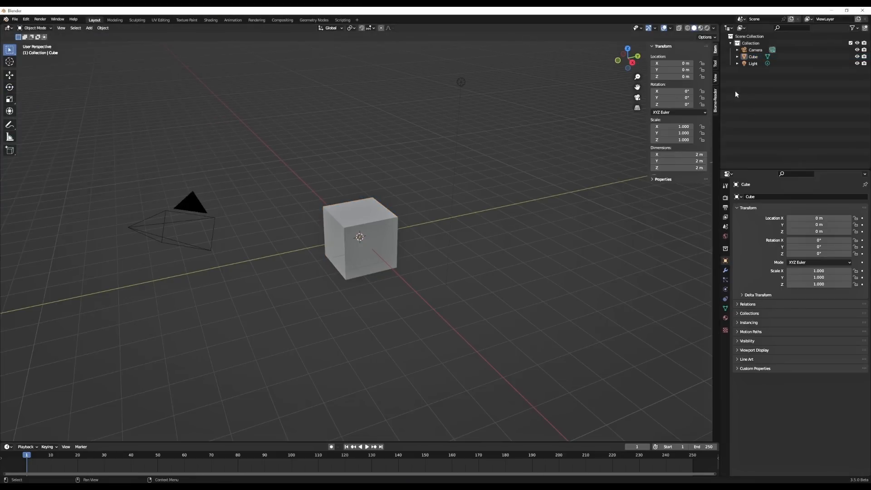
Show the Biome-Reader settings in the 3D viewport and delete the default cube.
left_click(716, 109)
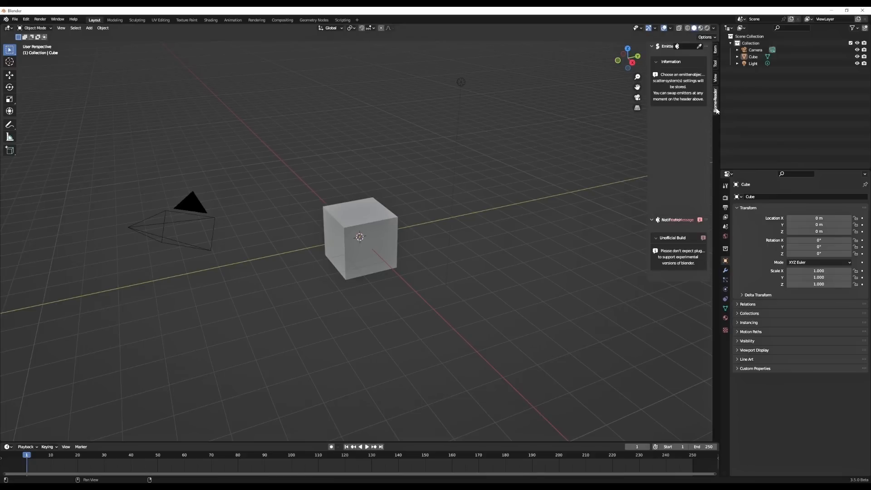
left_click(373, 227)
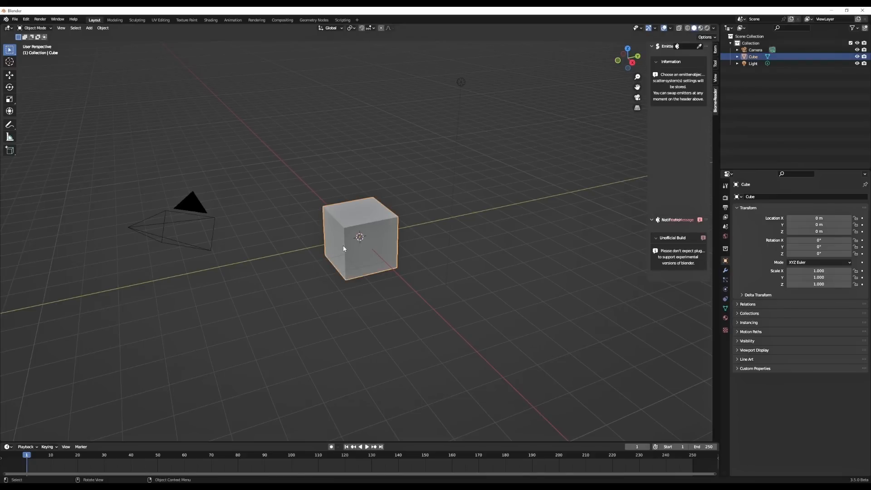
key("Delete")
Add a grid mesh at the scene centre and scale it up uniformly to about 10.5.
key("shift+a")
mouse_move(345, 242)
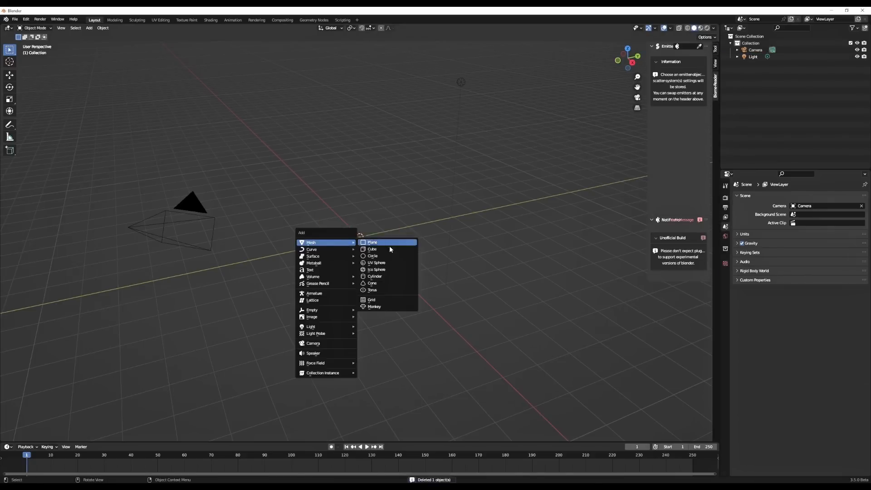
left_click(397, 300)
key("s")
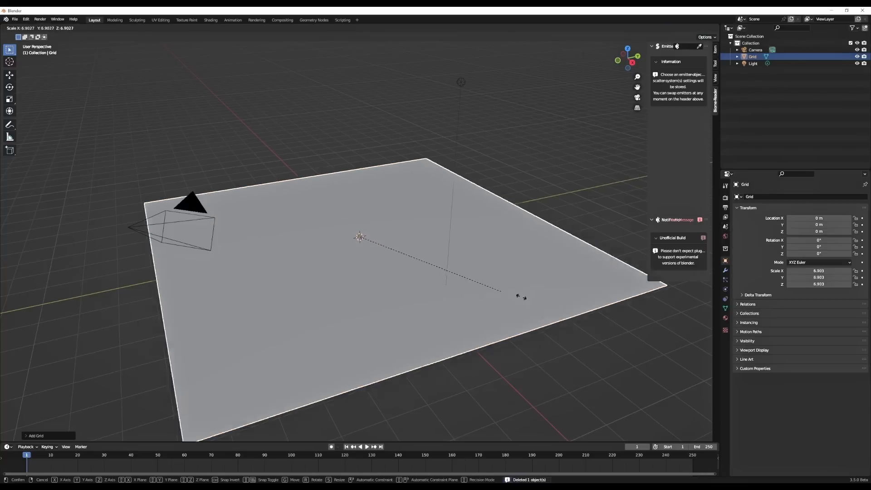
left_click(575, 318)
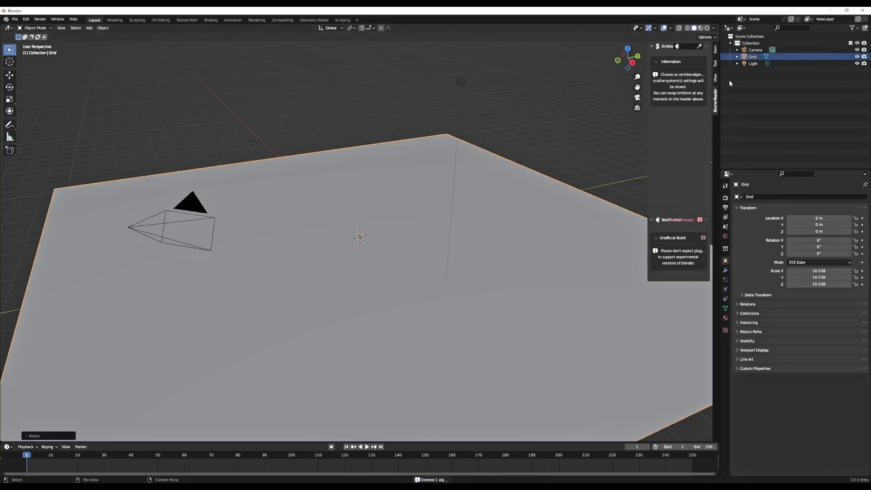
Pick the grid as Biome-Reader's emitter object and widen the sidebar so its settings are readable.
left_click(699, 45)
left_click(513, 236)
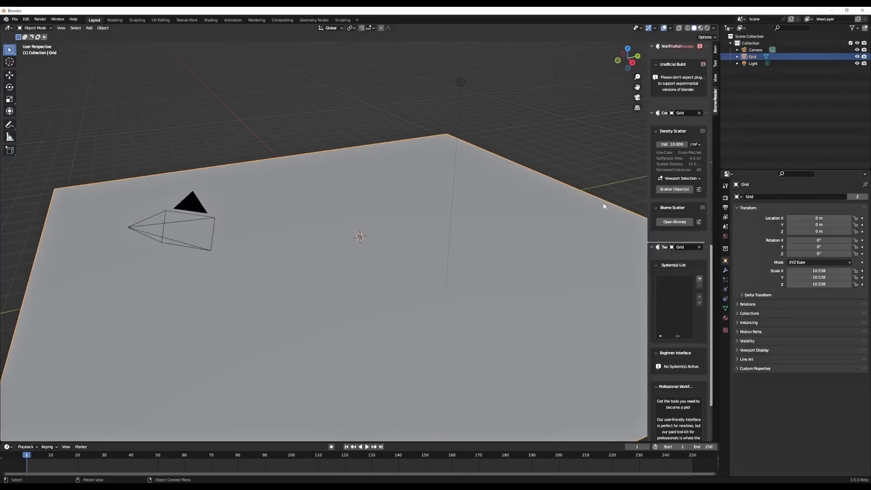
left_click_drag(649, 167, 552, 169)
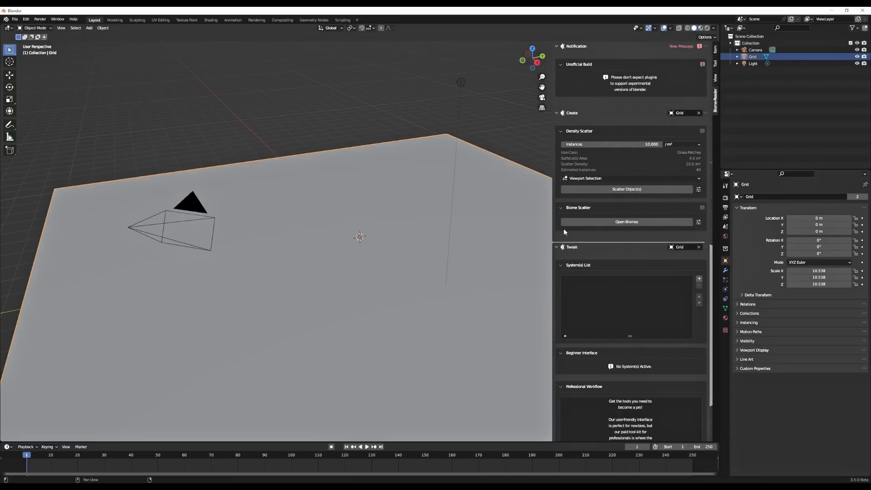
Open the biome library and install the scatpack default library.scatpack from the plant_library(legacy) folder.
left_click(627, 223)
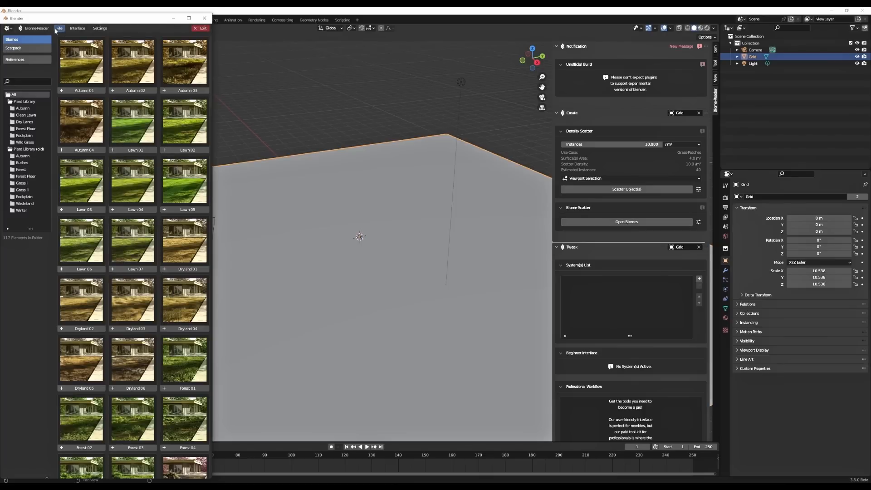
left_click(59, 28)
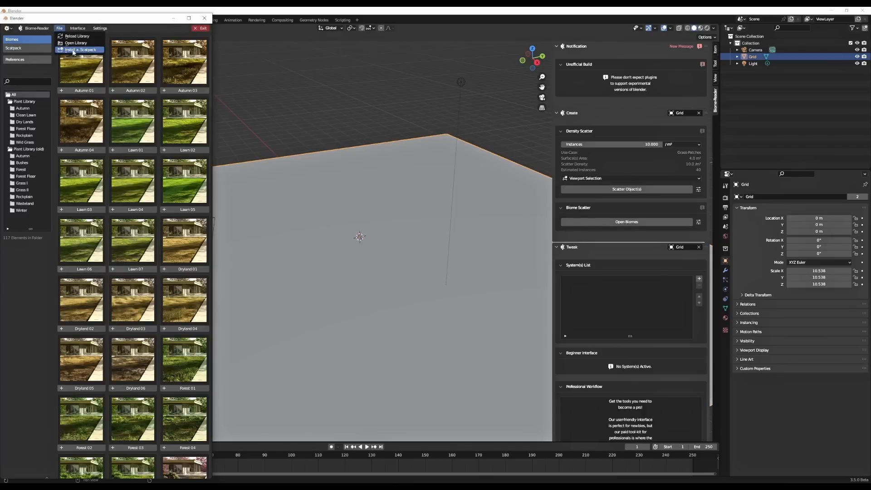
left_click(84, 51)
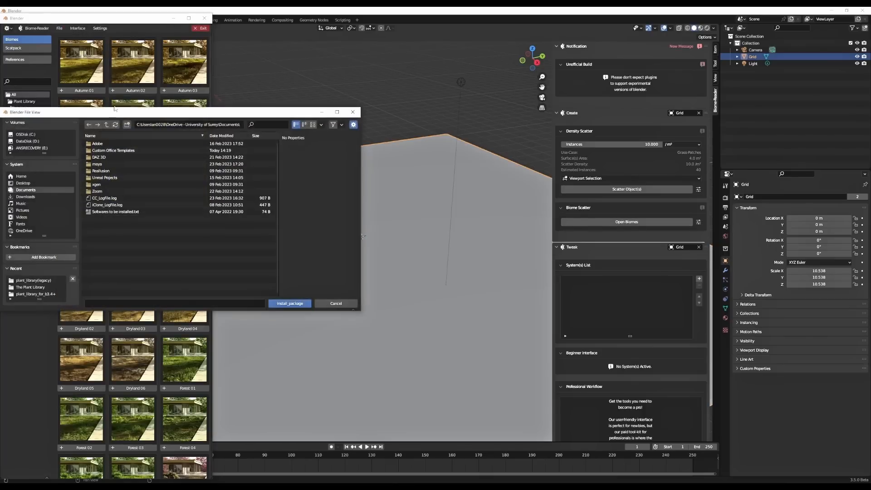
left_click(33, 280)
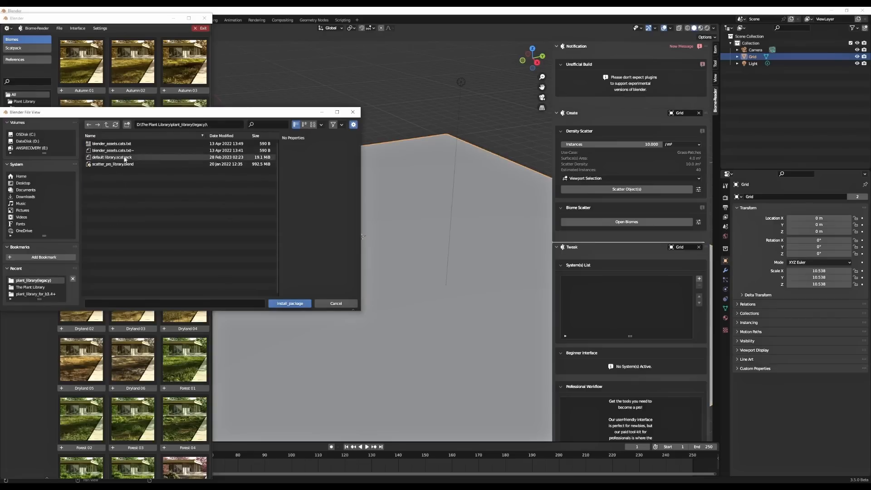
left_click(110, 157)
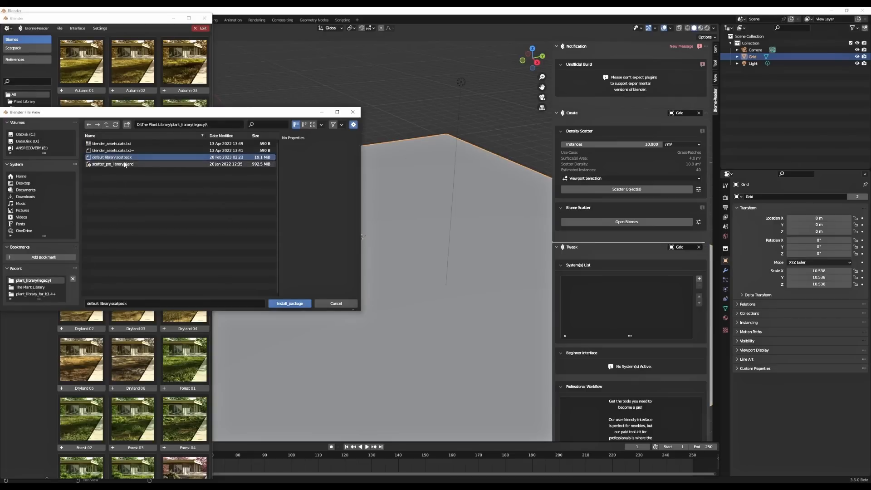
left_click(294, 304)
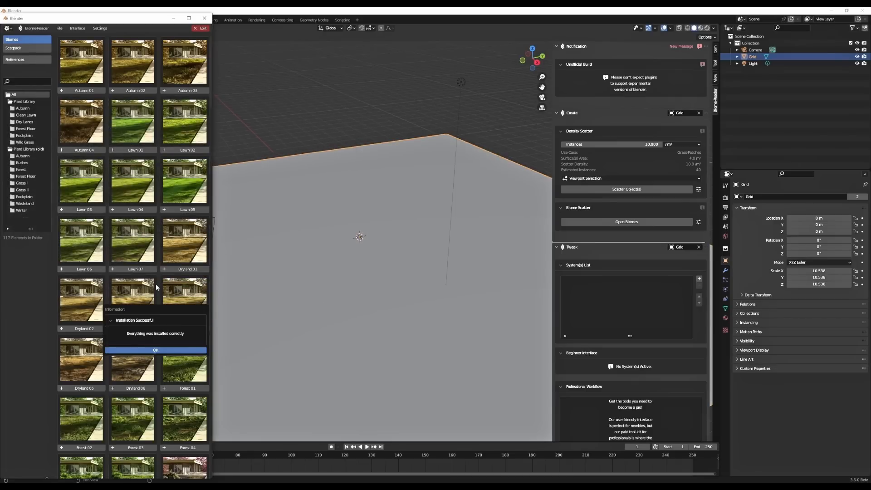
left_click(155, 351)
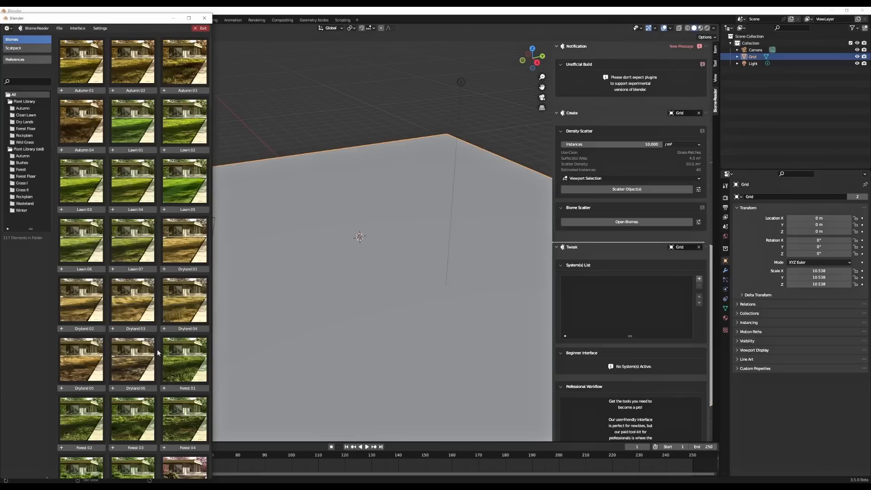
Scatter the Bushes 05 biome from Plant Library (old) onto the grid.
middle_click_drag(393, 233, 391, 214)
left_click(16, 102)
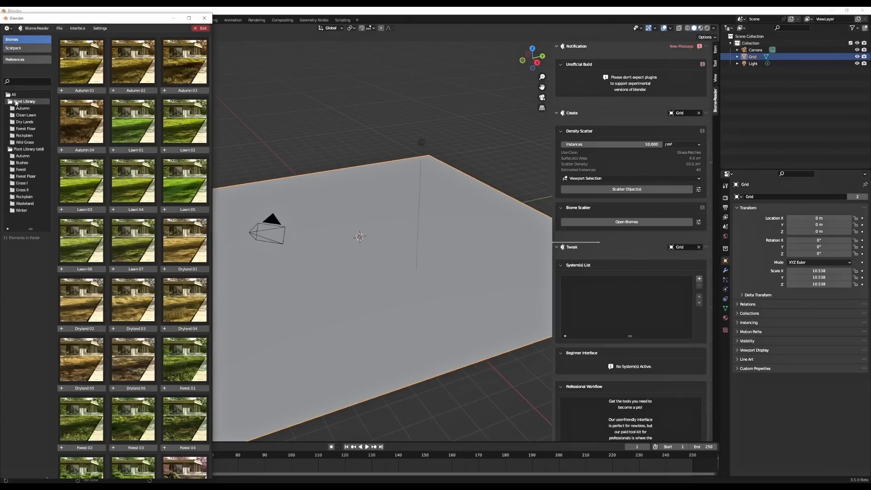
left_click(30, 150)
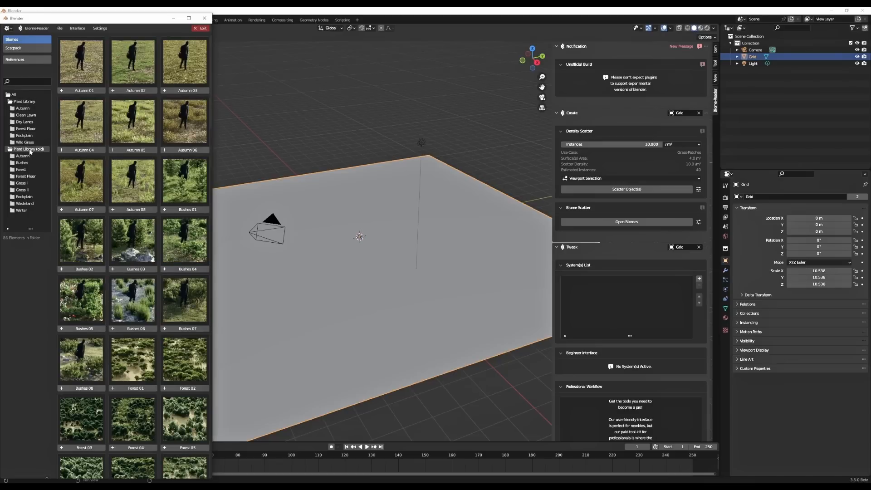
scroll(399, 220, "down", 5)
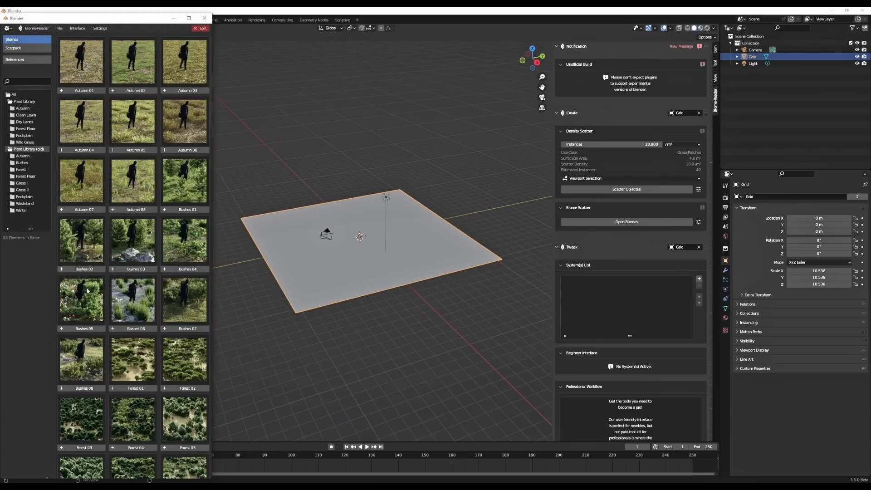
left_click(71, 330)
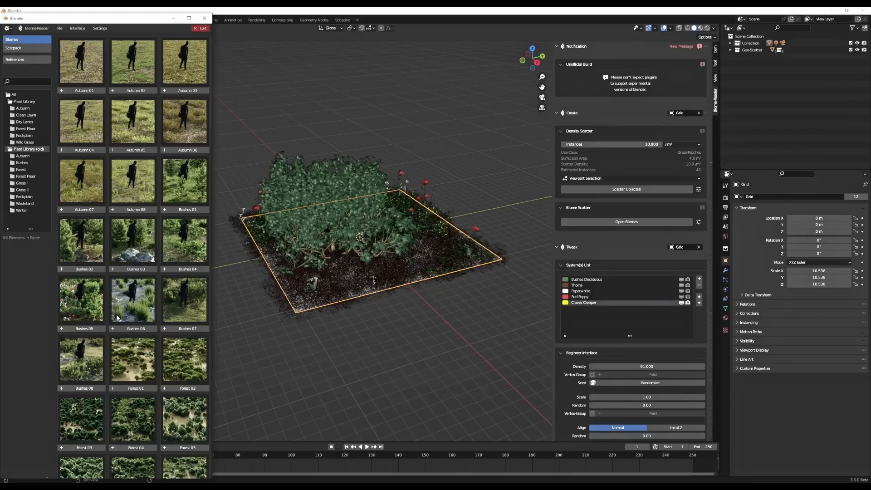
Add a second grid beside the first at about X 39.9 m, scaled up uniformly to about 13.8.
scroll(347, 262, "down", 4)
key("KP_7")
key("shift+a")
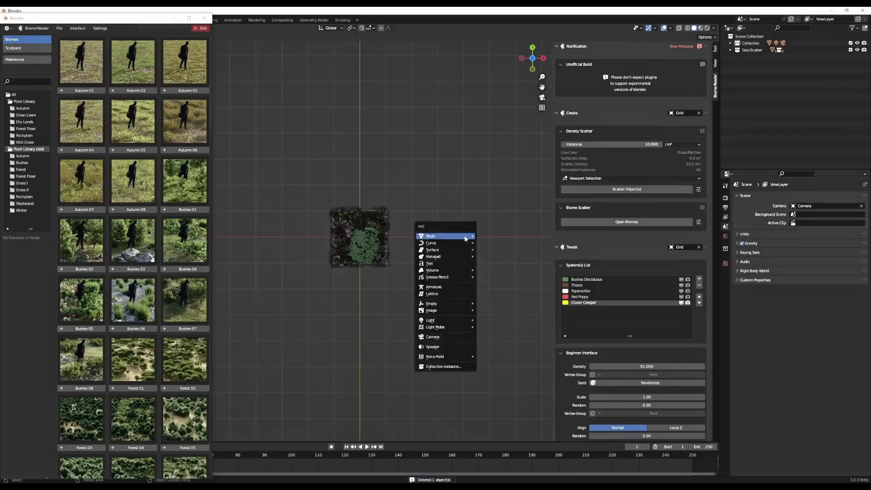
left_click(489, 308)
middle_click_drag(386, 272, 323, 205)
left_click_drag(100, 19, 100, 246)
left_click_drag(323, 254, 323, 200)
middle_click_drag(323, 199, 386, 254)
Set the second grid as the emitter and scatter the Bushes 01 biome onto it.
left_click(698, 102)
left_click_drag(100, 246, 202, 41)
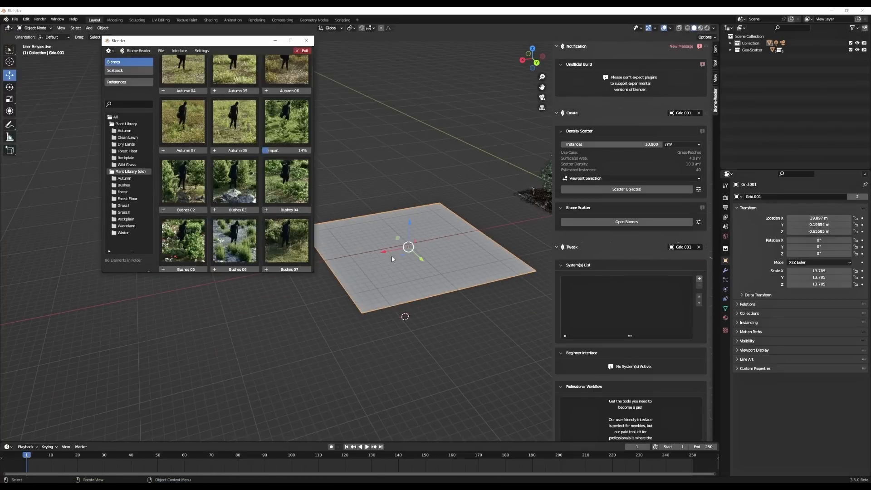
left_click(163, 210)
Duplicate the second grid and place the larger copy apart from the others, scaled uniformly to about 23.8.
middle_click_drag(476, 229, 408, 273)
key("shift+d")
key("s")
left_click(542, 320)
Set the largest grid as the emitter and scatter the Forest 06 biome onto it, accepting the object bounding-box security measure.
left_click(698, 113)
scroll(236, 204, "down", 15)
left_click(163, 190)
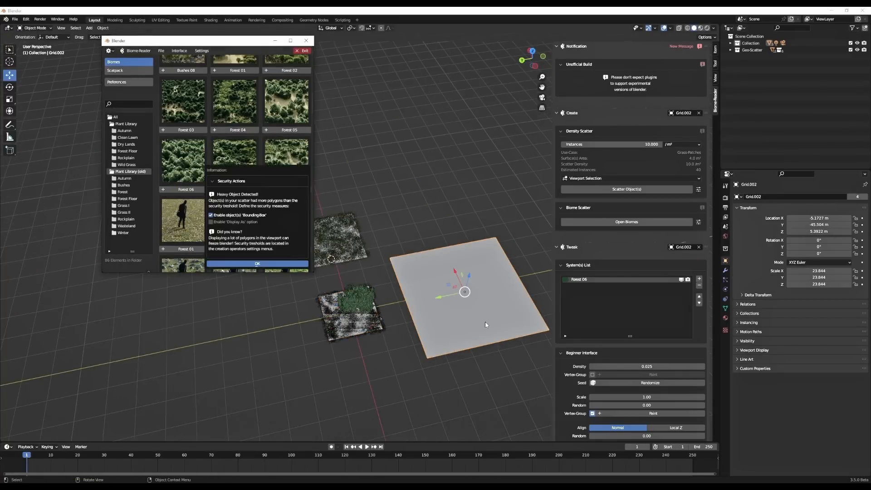
left_click(257, 264)
middle_click_drag(486, 325, 458, 295)
scroll(458, 295, "up", 4)
left_click(215, 227)
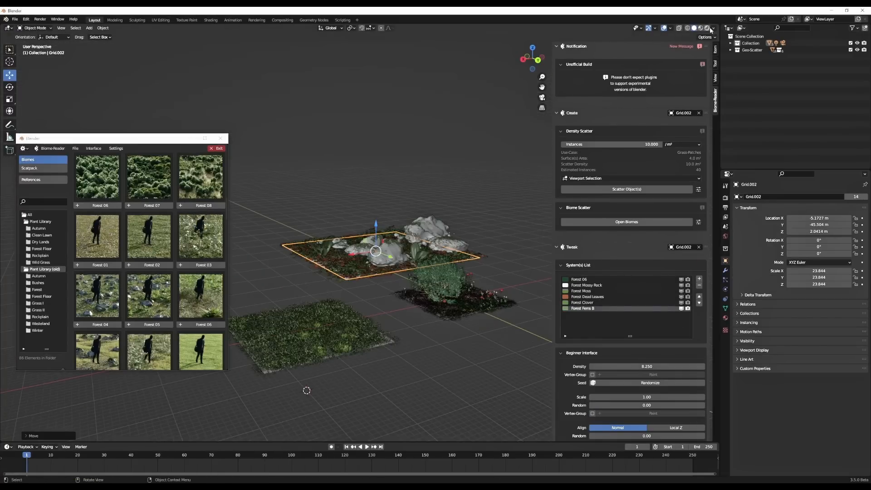
Switch the viewport to rendered shading and raise the scene's light high above the grids.
left_click(707, 27)
left_click(730, 43)
left_click(753, 78)
left_click_drag(445, 262, 449, 109)
Change the scene's light to a Sun with a strength of 10.
left_click(725, 289)
left_click(784, 226)
double_click(799, 244)
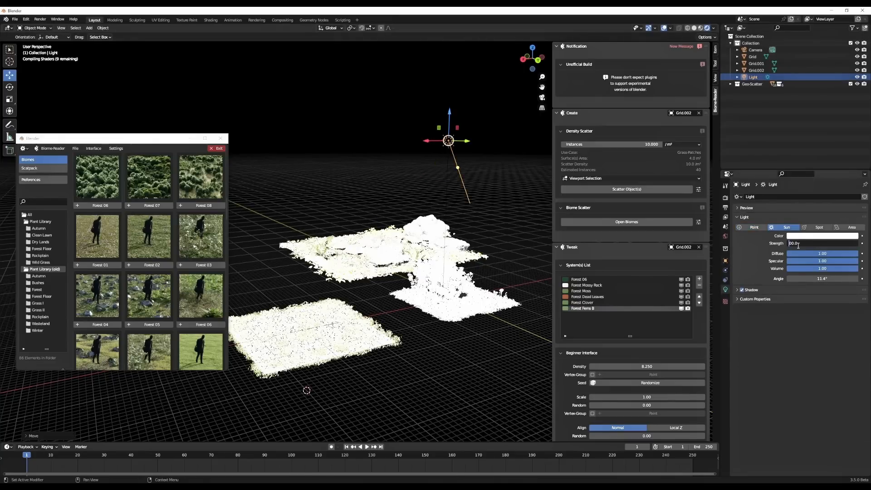
type("10")
key("Return")
middle_click_drag(453, 345, 273, 326)
scroll(317, 309, "up", 5)
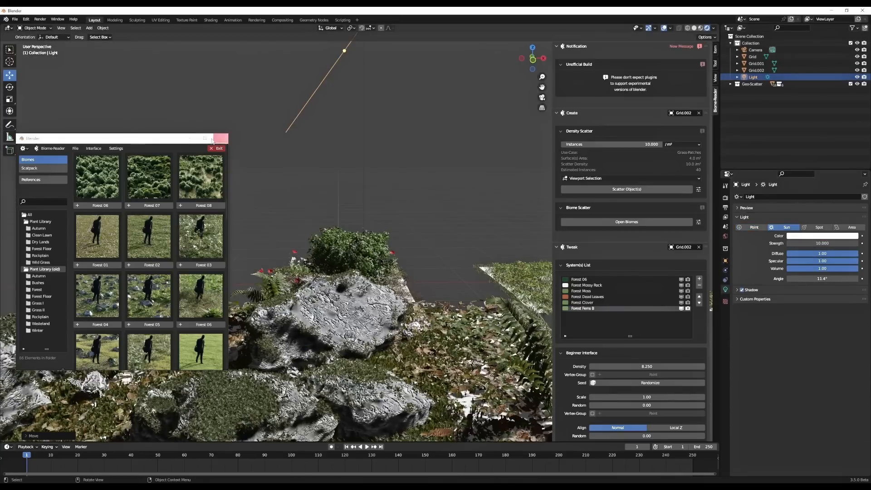
Close the biome library and stretch the forest grid along X by moving the vertices of one side edge outward.
left_click(218, 139)
scroll(318, 281, "down", 6)
left_click(386, 327)
middle_click_drag(317, 254, 313, 286)
key("Tab")
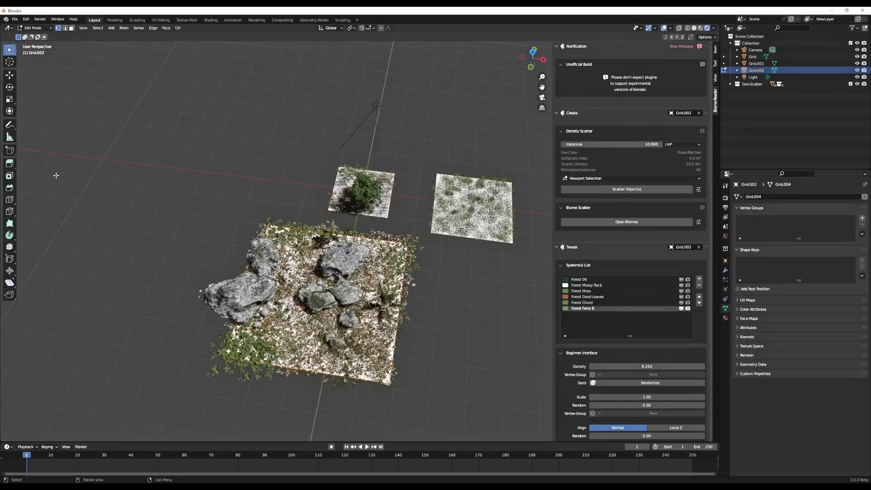
left_click_drag(430, 237, 391, 422)
middle_click_drag(415, 344, 433, 333)
mouse_move(429, 235)
left_mouse_down()
mouse_move(413, 373)
mouse_move(403, 389)
left_mouse_up()
middle_click_drag(463, 252, 451, 263)
left_click_drag(425, 229, 397, 409)
left_click(10, 76)
left_click_drag(433, 310, 565, 317)
scroll(544, 313, "down", 3)
middle_click_drag(513, 290, 432, 296, "shift")
mouse_move(411, 288)
left_mouse_down()
mouse_move(499, 292)
mouse_move(474, 292)
left_mouse_up()
middle_click_drag(362, 290, 382, 297)
Lengthen the forest grid on its opposite side by moving that edge's vertices outward along X.
left_click_drag(193, 254, 195, 257)
left_click_drag(10, 49, 41, 65)
left_click_drag(201, 239, 232, 374)
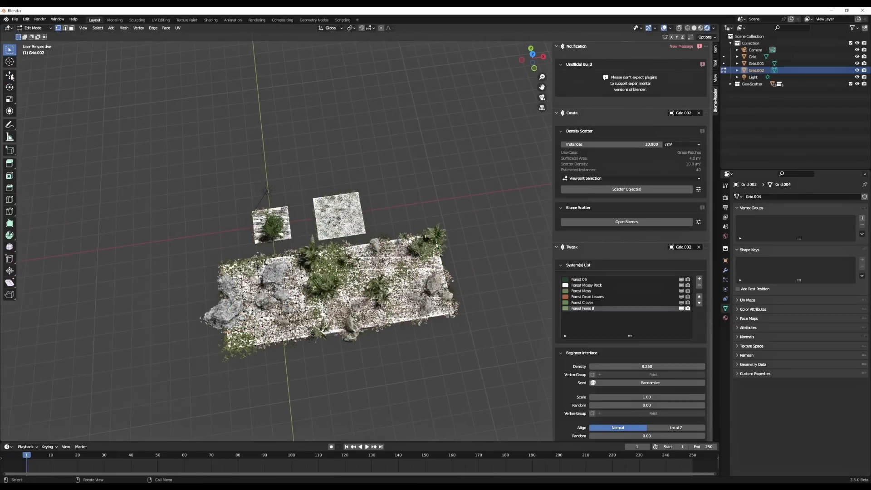
left_click(11, 77)
left_click_drag(249, 303, 158, 315)
key("Tab")
Widen the grid with the bush and red poppies by moving its outer edge vertices along X.
middle_click_drag(195, 295, 399, 286)
left_click(400, 281)
key("Tab")
scroll(404, 268, "up", 4)
left_click_drag(471, 196, 432, 381)
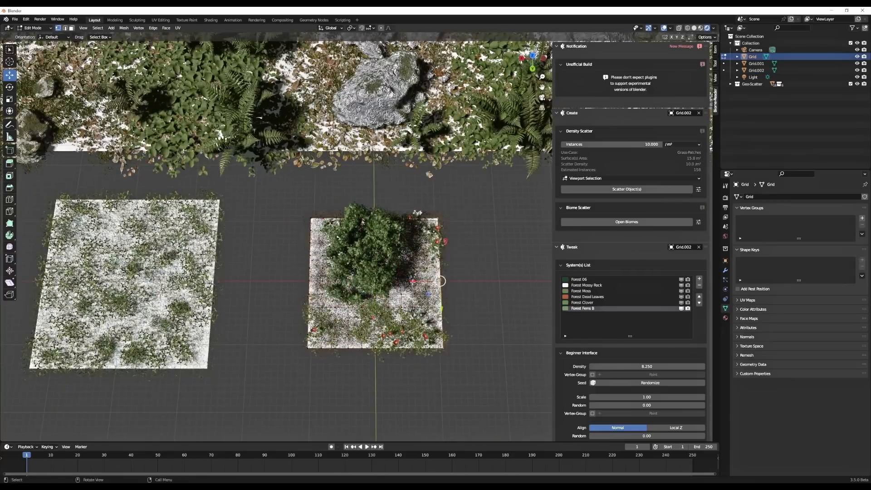
left_click_drag(413, 282, 550, 282)
key("Tab")
Extend the grassy grid toward the bush grid by moving its facing edge vertices along X.
left_click(241, 254)
key("Tab")
left_click_drag(295, 196, 253, 338)
left_click_drag(230, 269, 297, 270)
key("Tab")
middle_click_drag(178, 348, 308, 269)
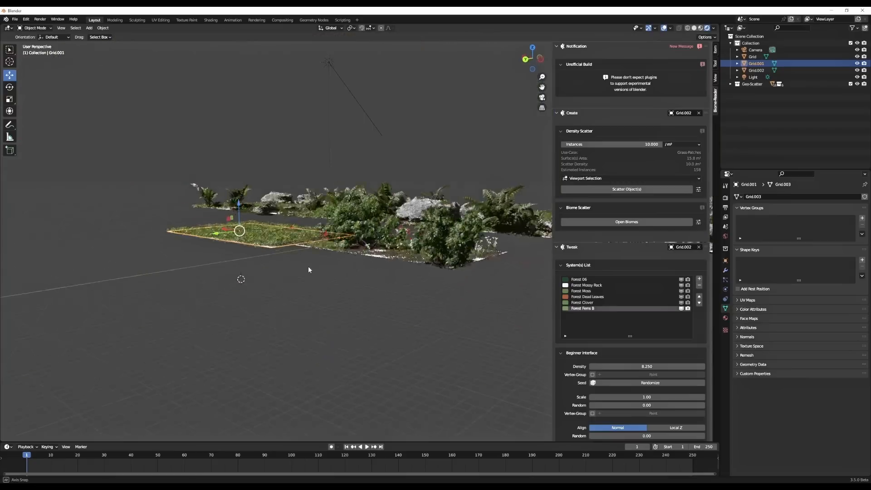
scroll(309, 269, "up", 5)
left_click(817, 195)
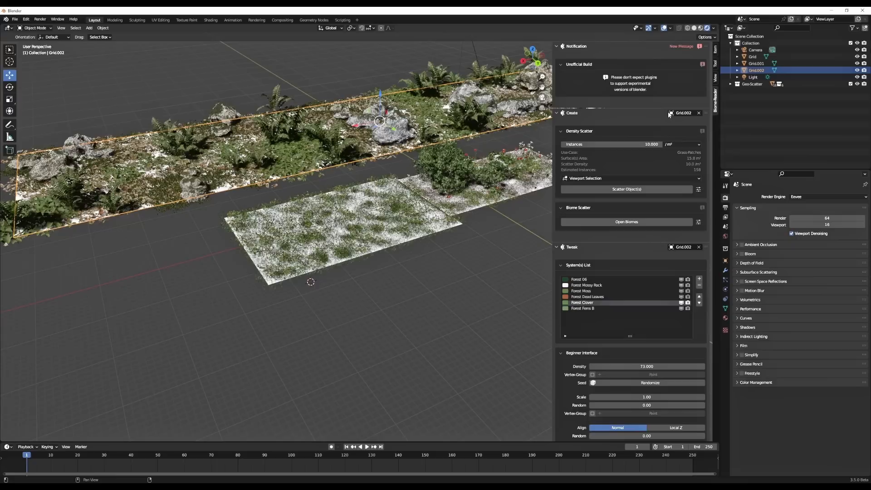
Clear the emitter and assign Grid, Grid.001 and Grid.002 in turn to examine each surface's scatter systems.
left_click(699, 113)
left_click(690, 46)
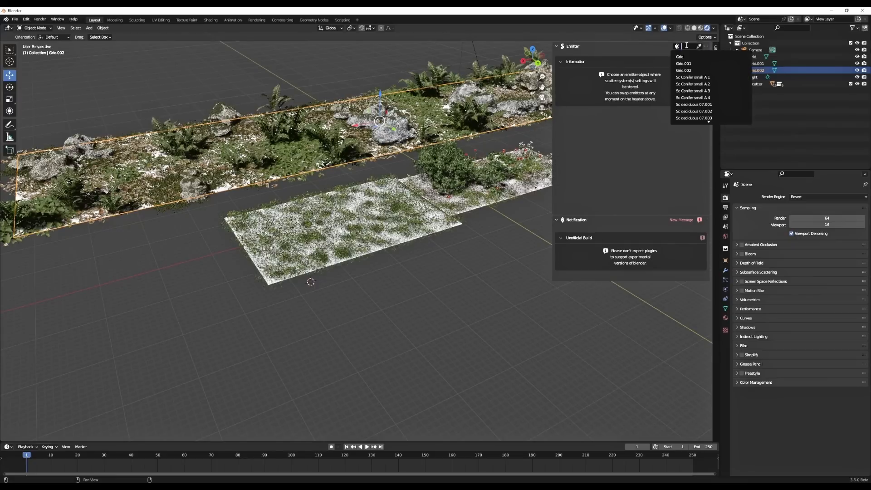
left_click(692, 57)
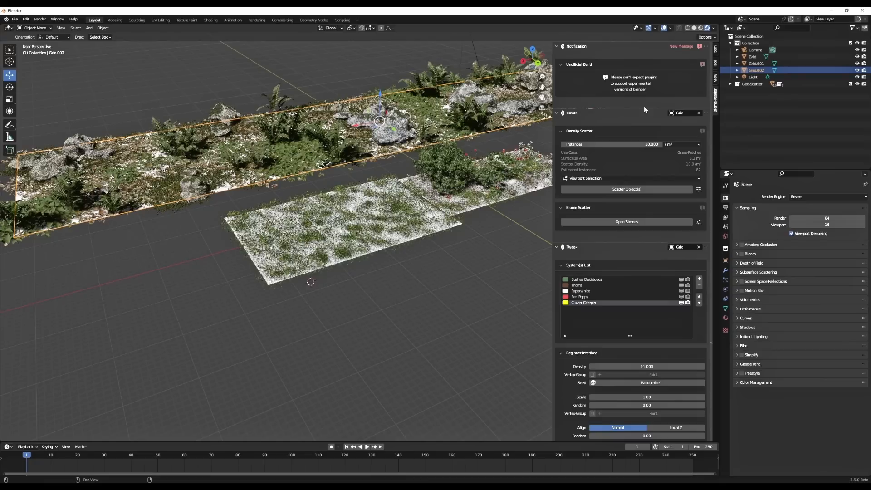
left_click(685, 113)
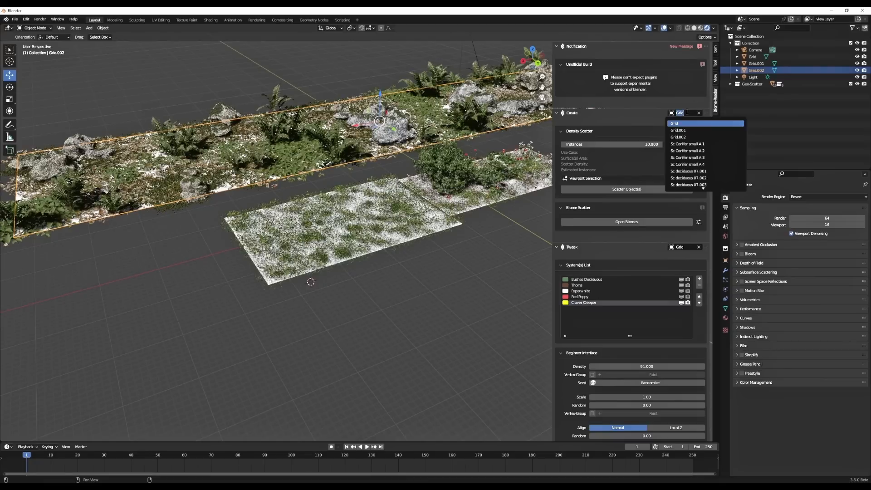
left_click(686, 131)
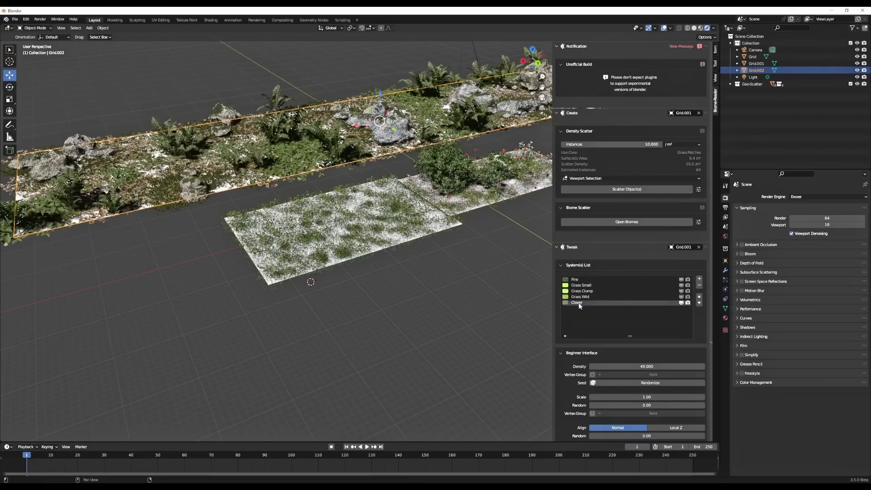
left_click(685, 113)
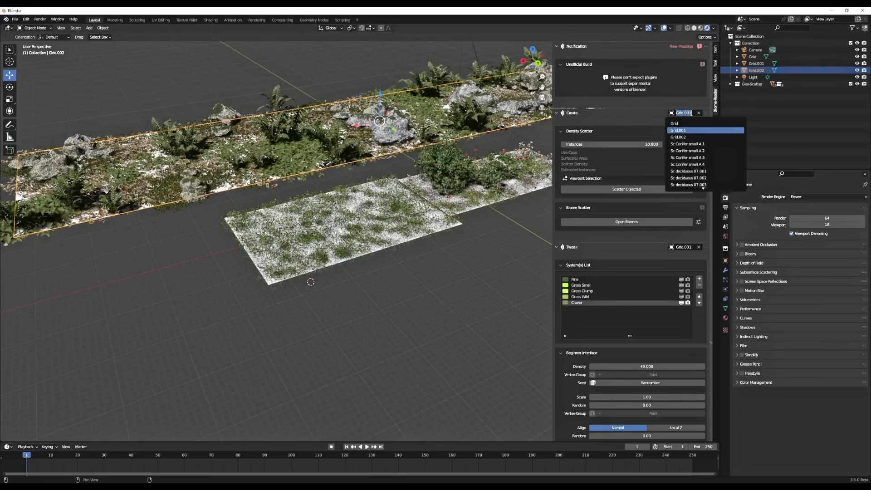
left_click(689, 137)
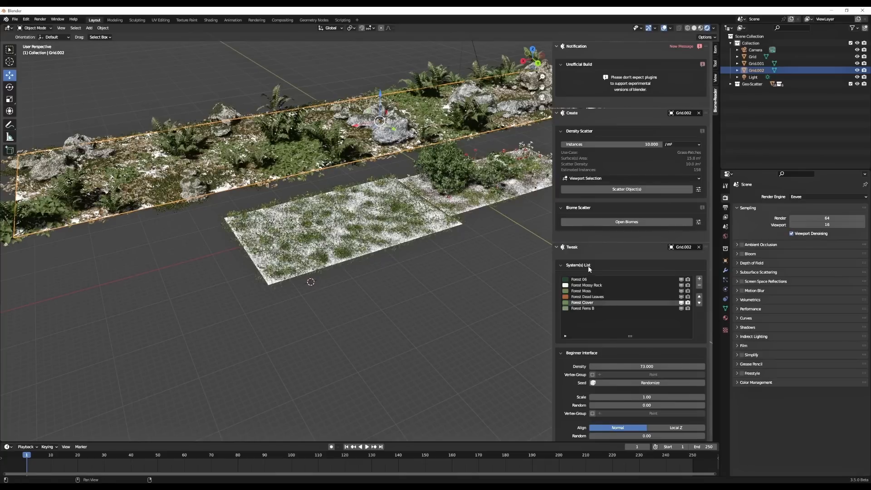
Examine the density settings of the Forest Dead Leaves and Forest Clover systems on Grid.002.
scroll(596, 230, "down", 3)
left_click(588, 229)
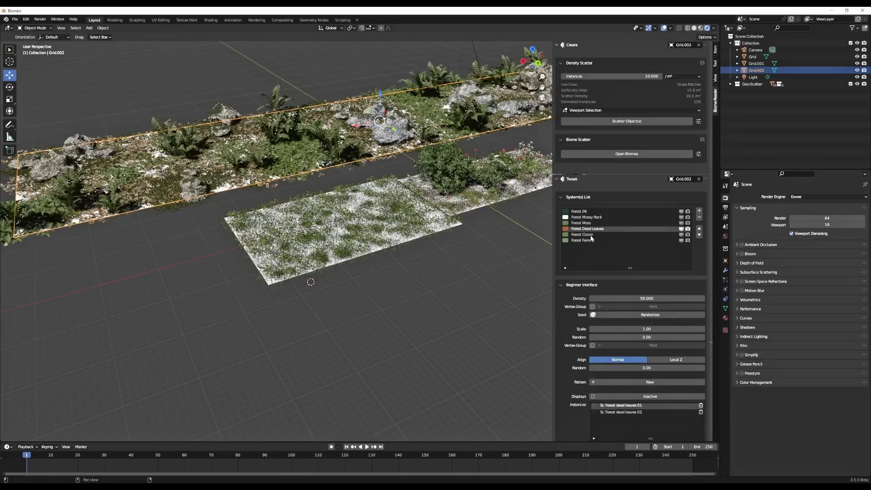
left_click(590, 234)
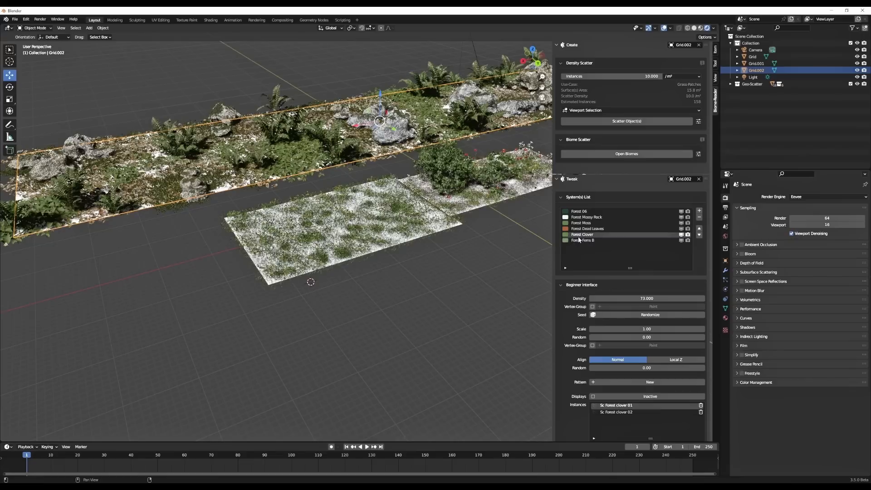
left_click_drag(607, 298, 637, 298)
Raise the density of the Forest Mossy Rock system to about 2.31.
left_click(592, 217)
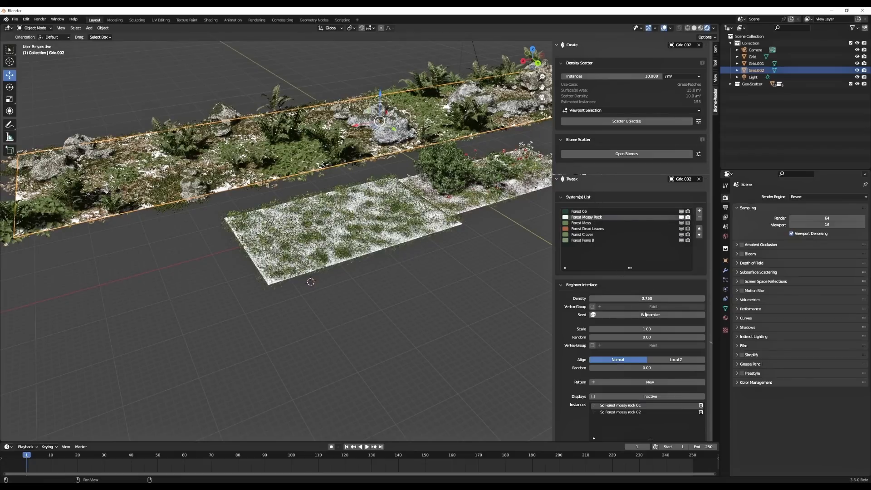
mouse_move(629, 298)
left_mouse_down()
mouse_move(655, 298)
mouse_move(594, 298)
mouse_move(650, 298)
mouse_move(629, 298)
left_mouse_up()
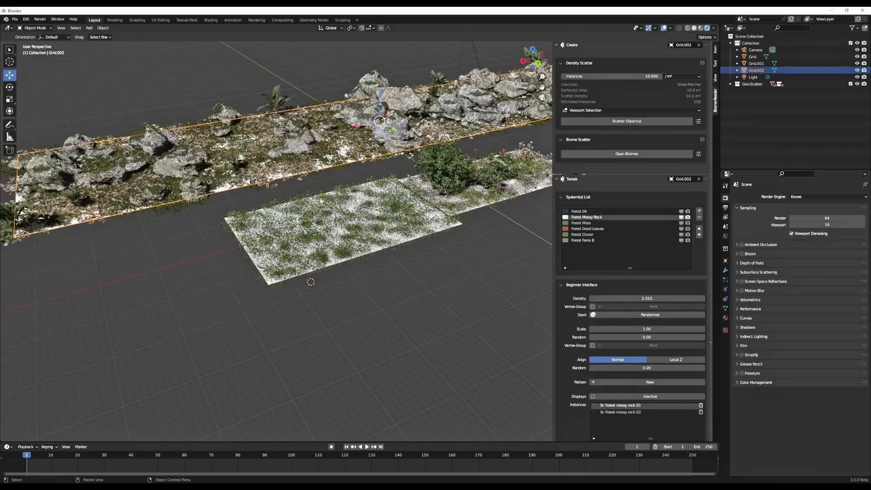
middle_click_drag(339, 211, 373, 200)
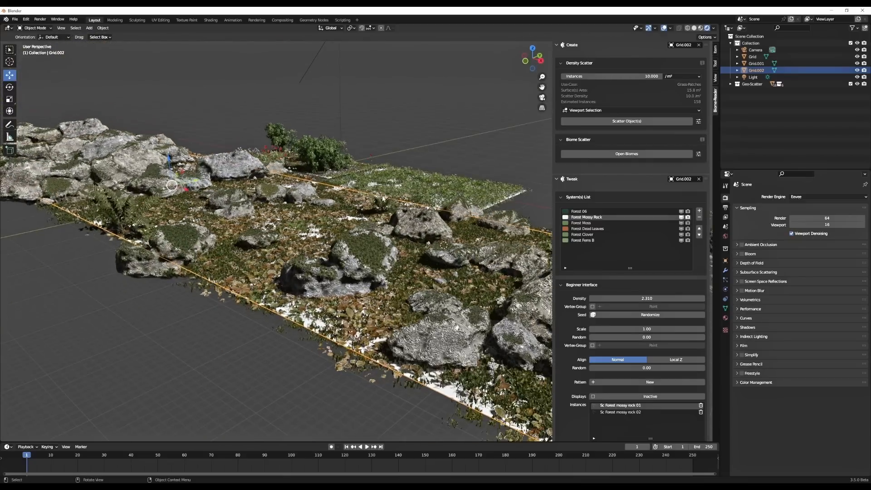
Start a new General file without saving the current scene and delete the default cube.
left_click(15, 19)
mouse_move(18, 28)
left_click(102, 27)
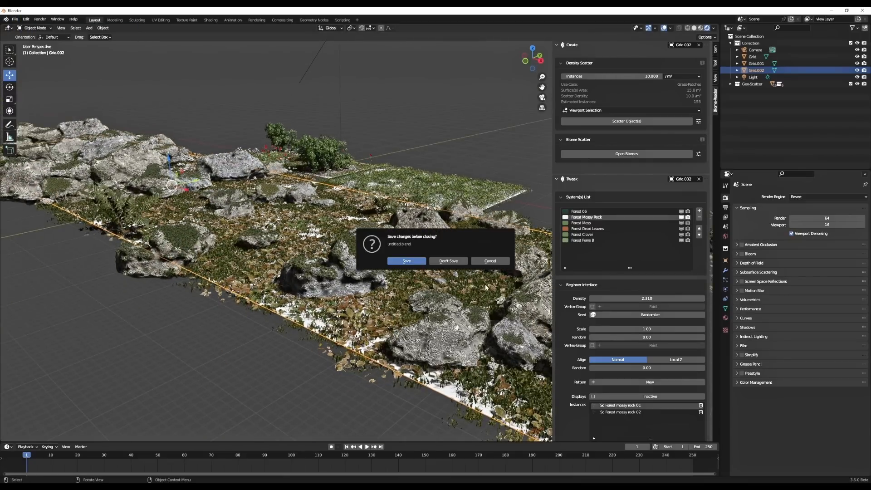
left_click(446, 262)
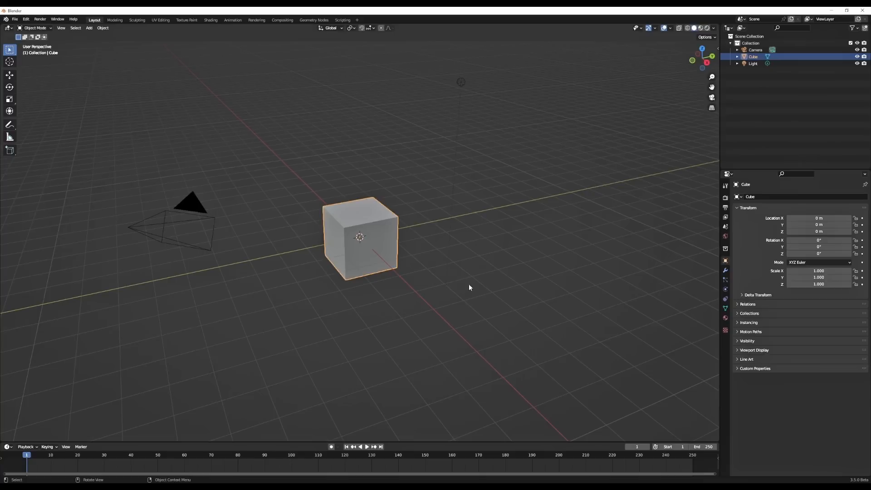
key("Delete")
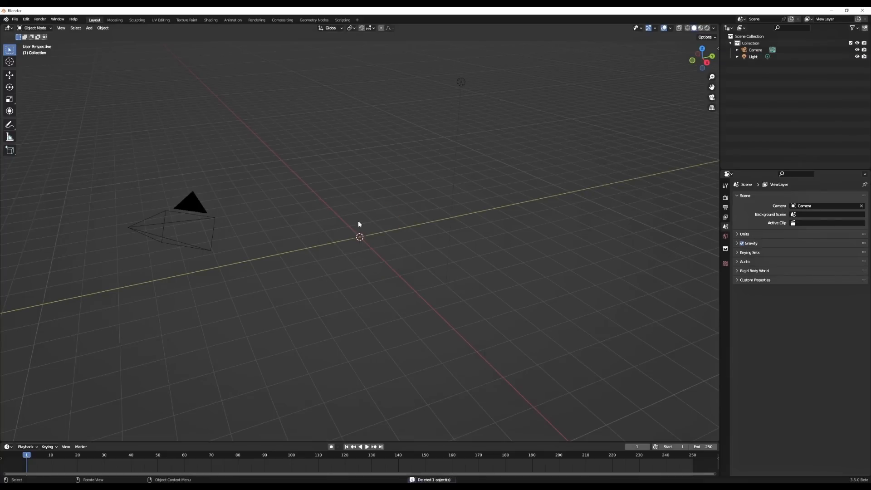
Add a grid mesh at the scene centre and scale it up uniformly to about 7.49.
key("shift+a")
mouse_move(358, 222)
left_click(412, 280)
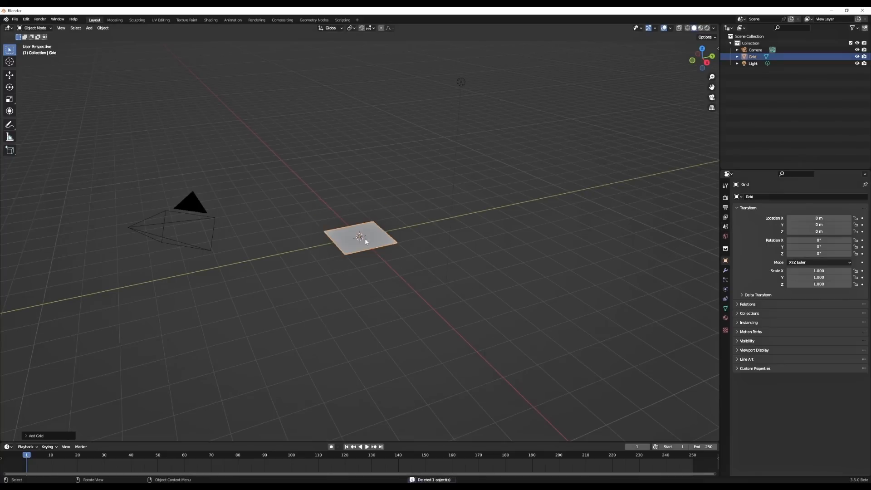
key("s")
left_click(382, 276)
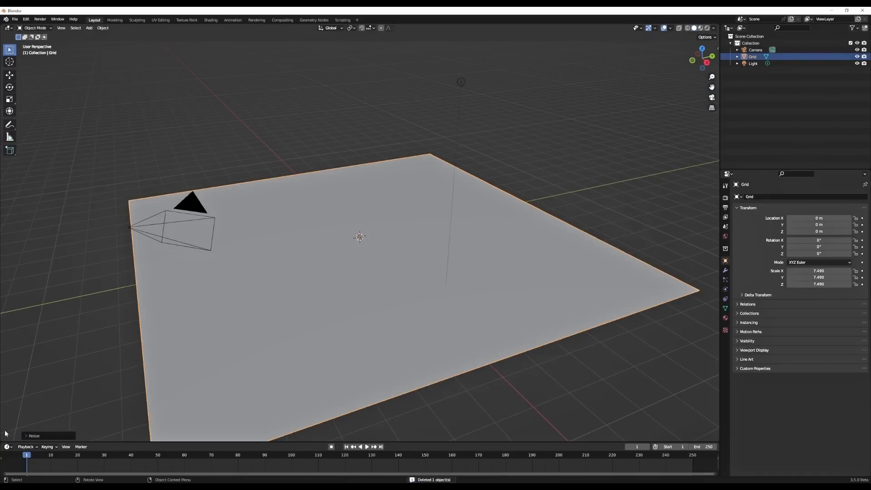
Split the 3D viewport vertically and turn the new narrower area into an Asset Browser.
left_click_drag(2, 437, 255, 272)
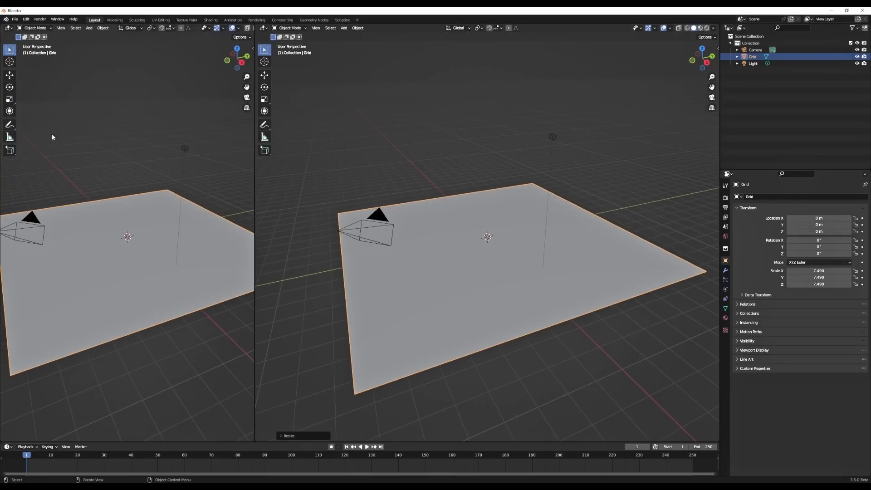
left_click(8, 28)
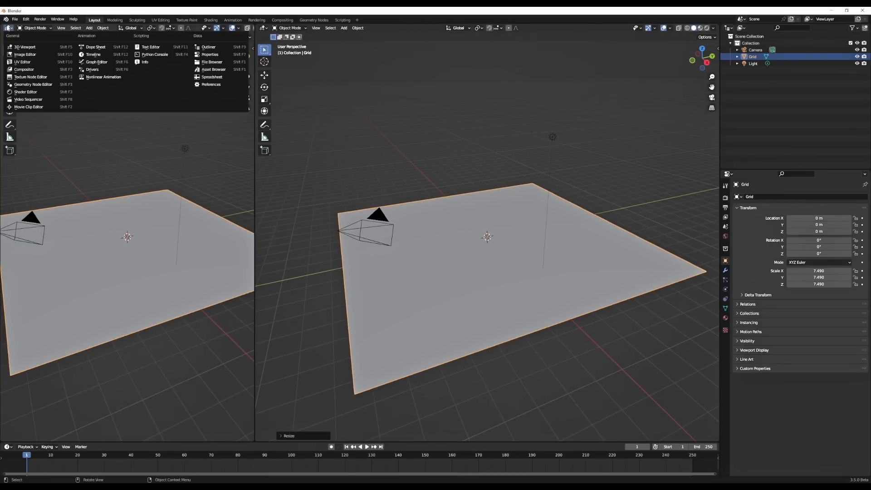
left_click(8, 28)
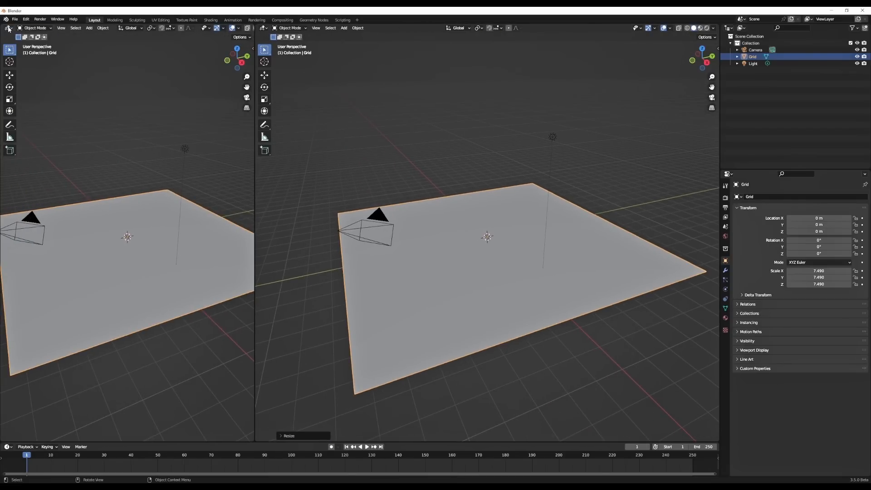
left_click(7, 28)
left_click(213, 70)
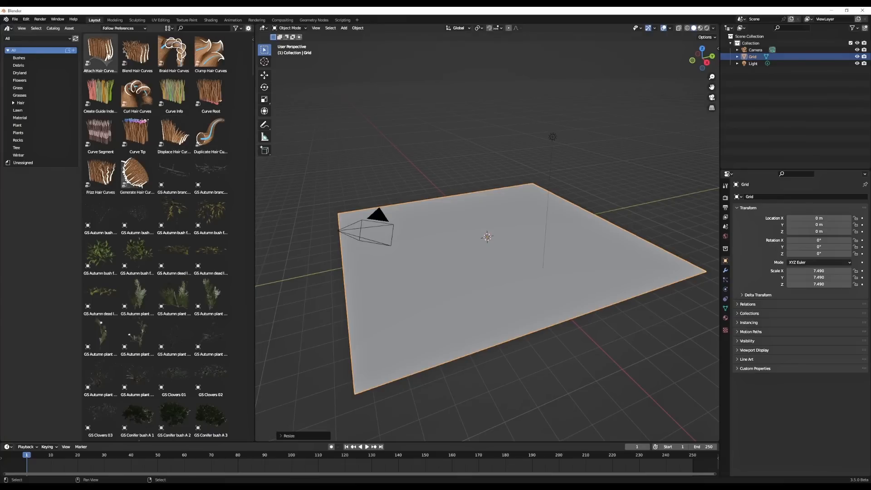
Show the Essentials and plant_library(legacy) asset libraries in turn, finishing with plant_library_for_b3.4+.
left_click(38, 38)
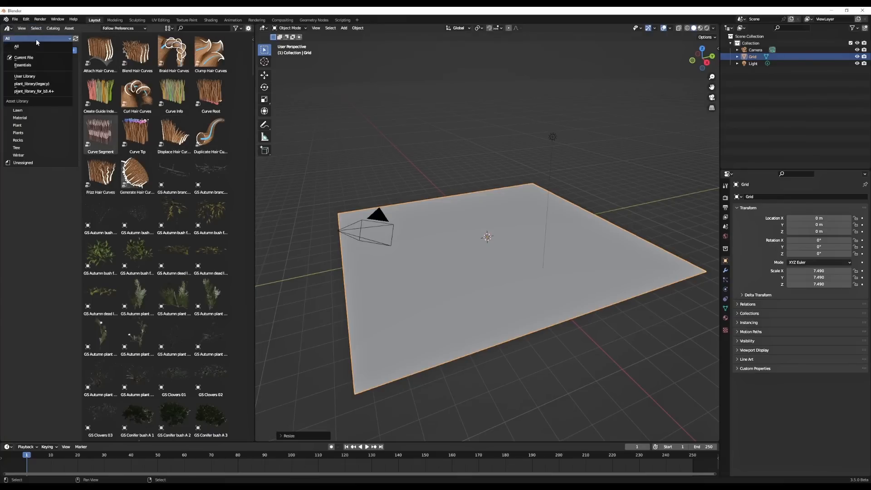
left_click(37, 64)
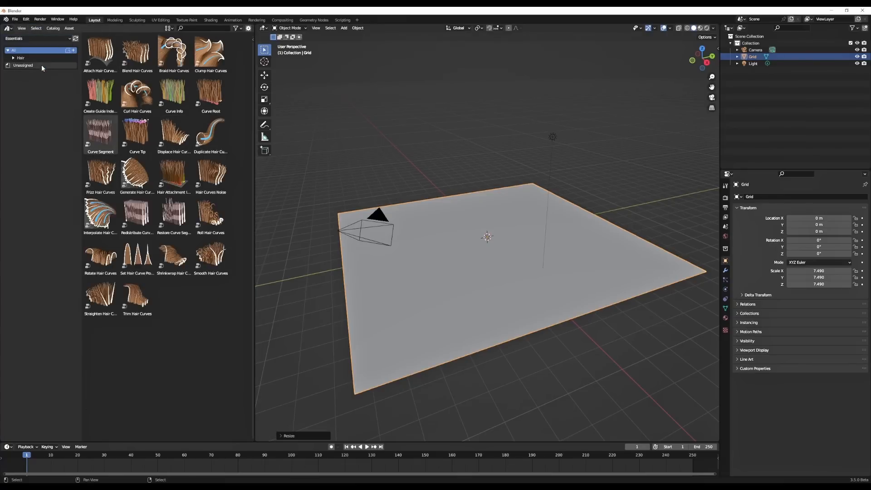
left_click(35, 39)
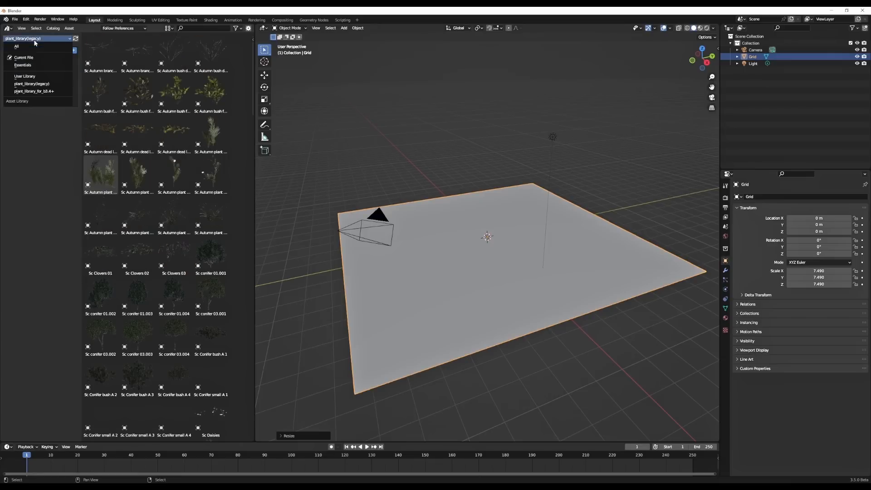
left_click(45, 92)
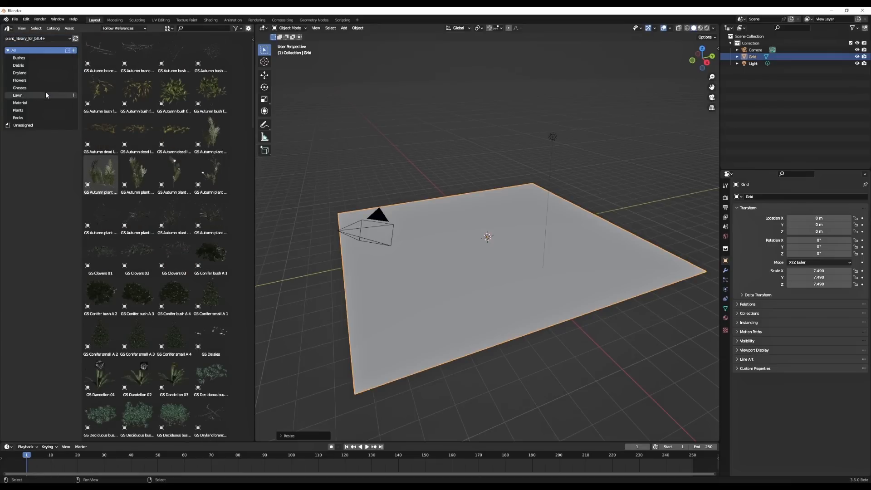
Browse the Bushes, Debris, Dryland, Flowers, Grasses, Lawn, Material, Plants and Rocks catalogs of the current plant library.
left_click(26, 57)
left_click(28, 64)
left_click(29, 74)
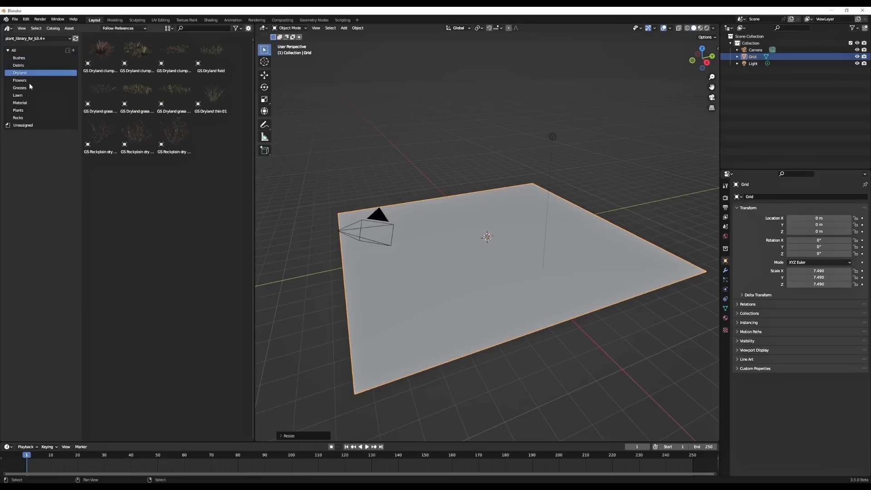
left_click(29, 82)
left_click(29, 88)
left_click(28, 96)
left_click(29, 103)
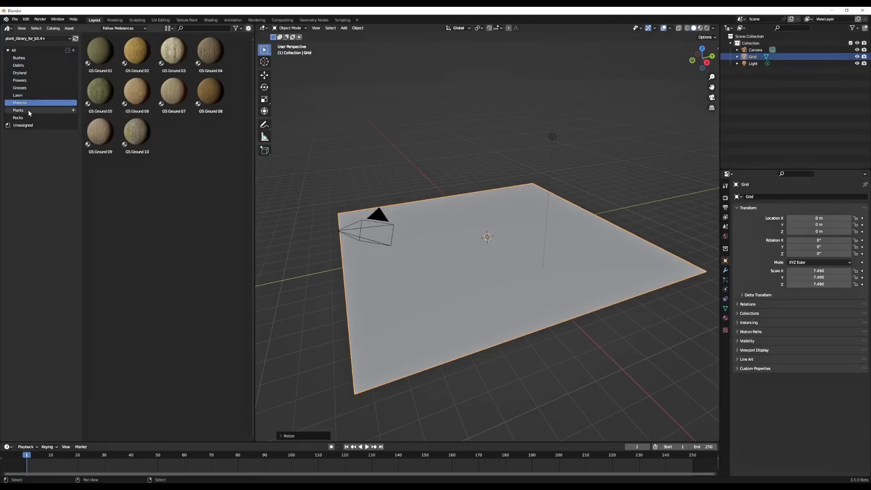
left_click(28, 110)
left_click(28, 117)
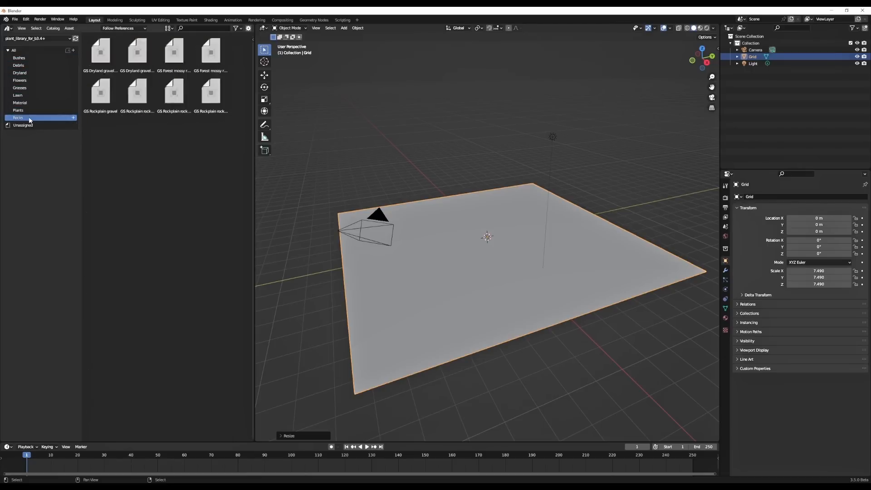
Look through the Tree and Material catalogs of plant_library(legacy), then Plants and Rocks of plant_library_for_b3.4+.
left_click(28, 38)
left_click(35, 85)
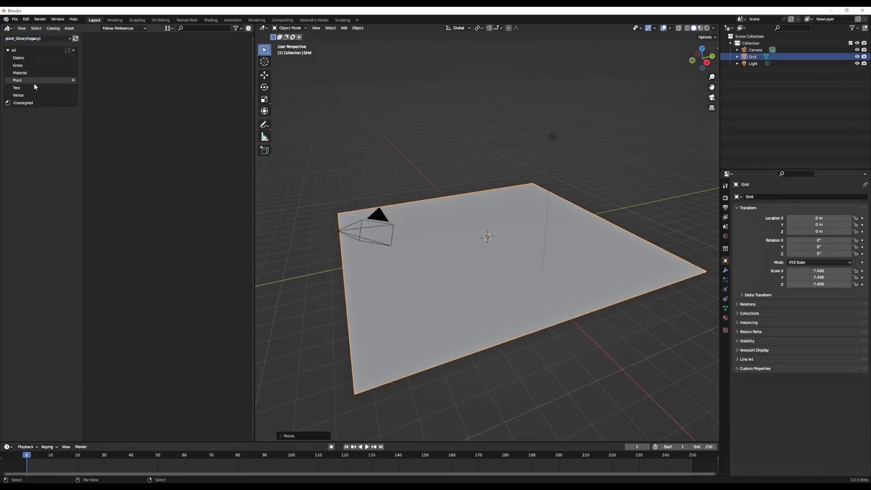
left_click(30, 88)
left_click(28, 74)
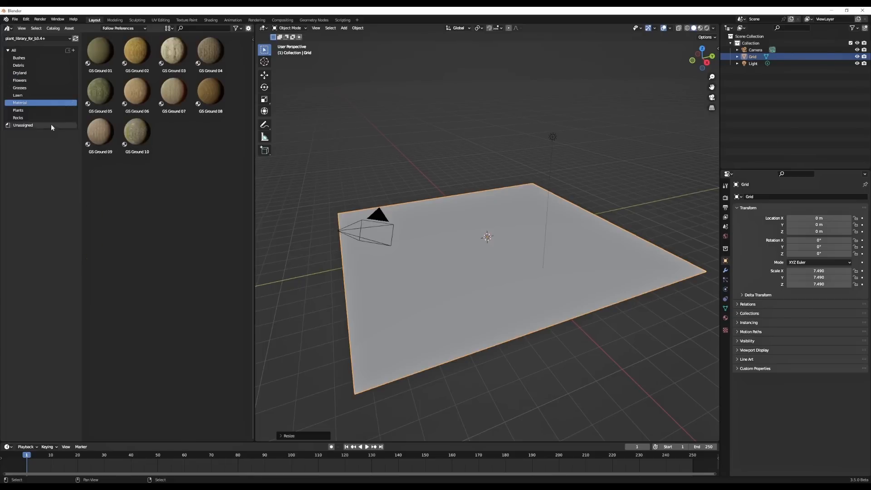
left_click(26, 111)
left_click(27, 118)
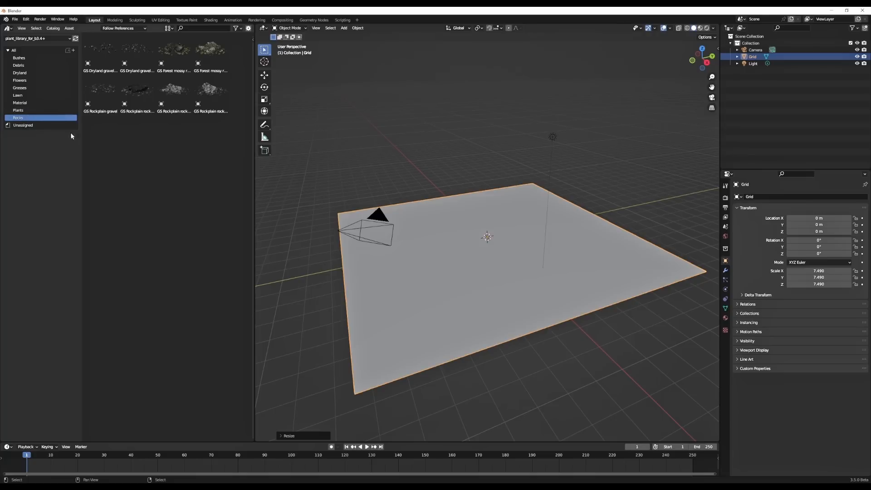
Make the grid the Biome-Reader emitter, widen the add-on's sidebar, and set the Density Scatter selection method to Browser Selection.
key("n")
left_click(716, 109)
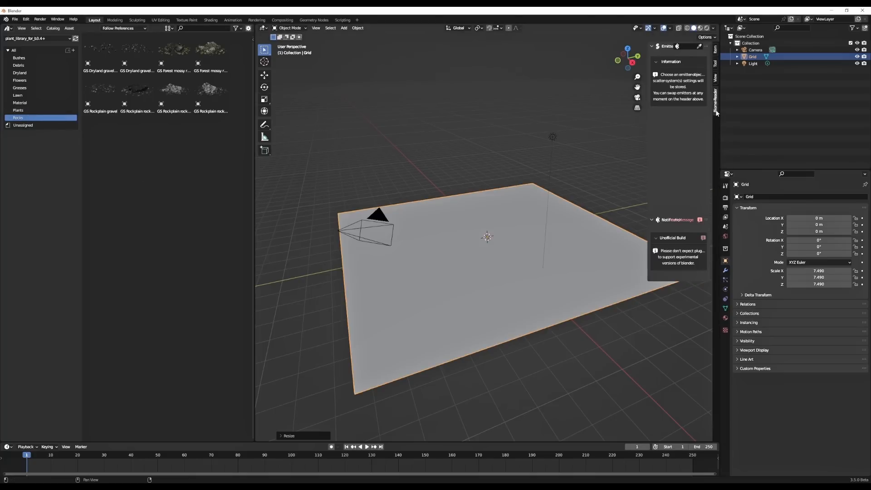
left_click(701, 46)
left_click(467, 297)
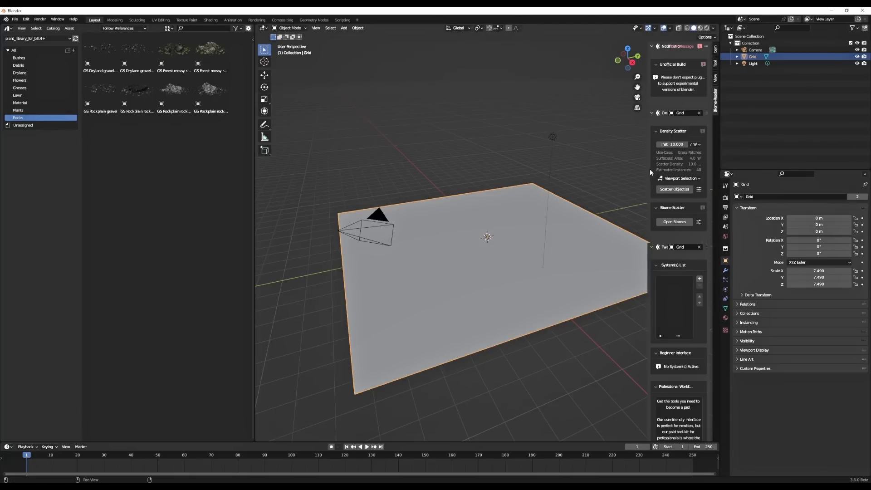
left_click_drag(647, 169, 554, 170)
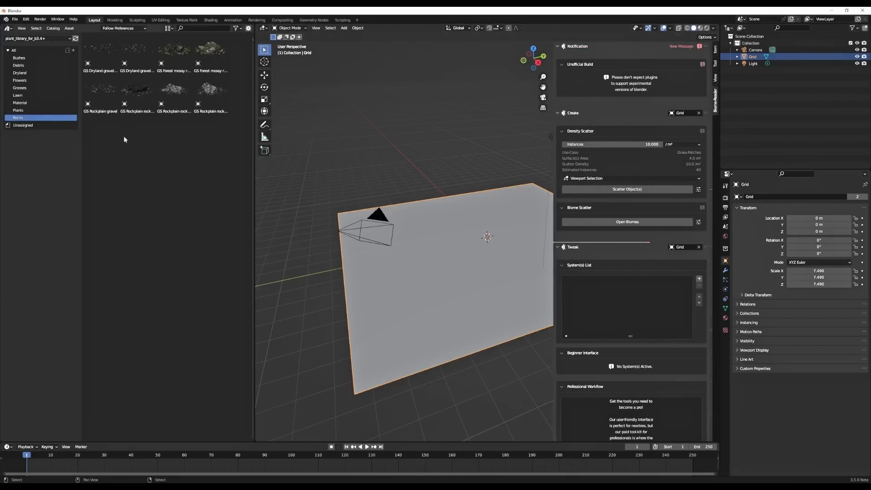
left_click(592, 179)
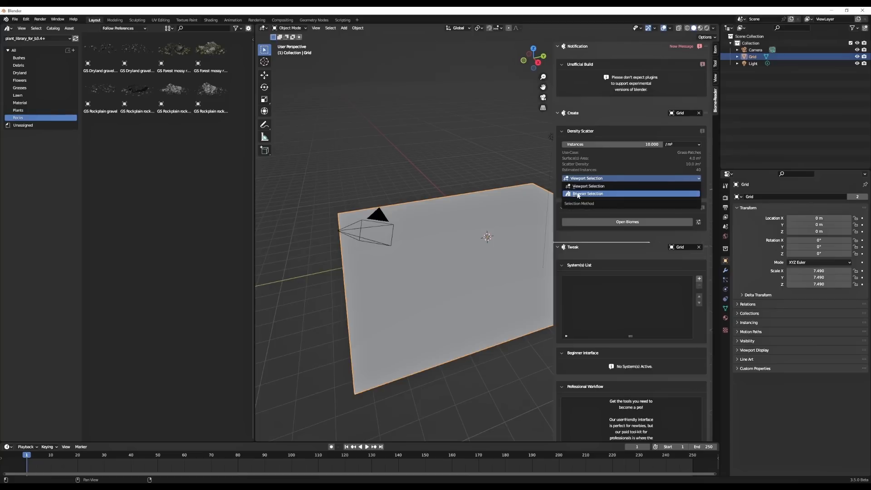
left_click(579, 194)
Scatter Autumn bush full 01, Autumn plants A 01, A 02 and B 02, Forest ferns A 01 and B 02, and Forest young B 03.
left_click(25, 110)
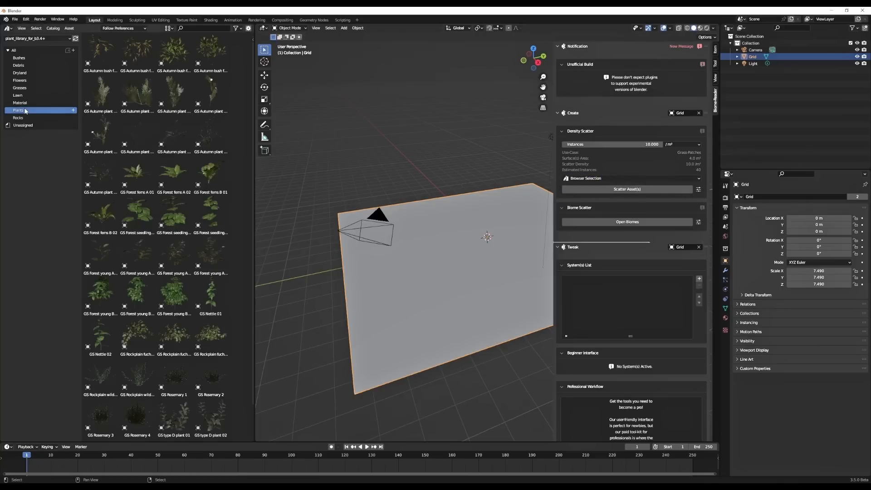
left_click(100, 212)
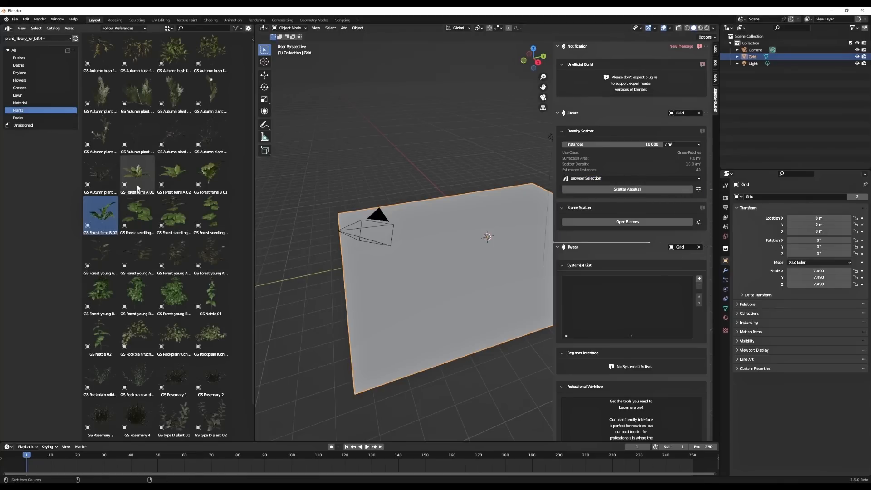
left_click(136, 175, "ctrl")
left_click(162, 143, "ctrl")
left_click(137, 93, "ctrl")
left_click(101, 95, "ctrl")
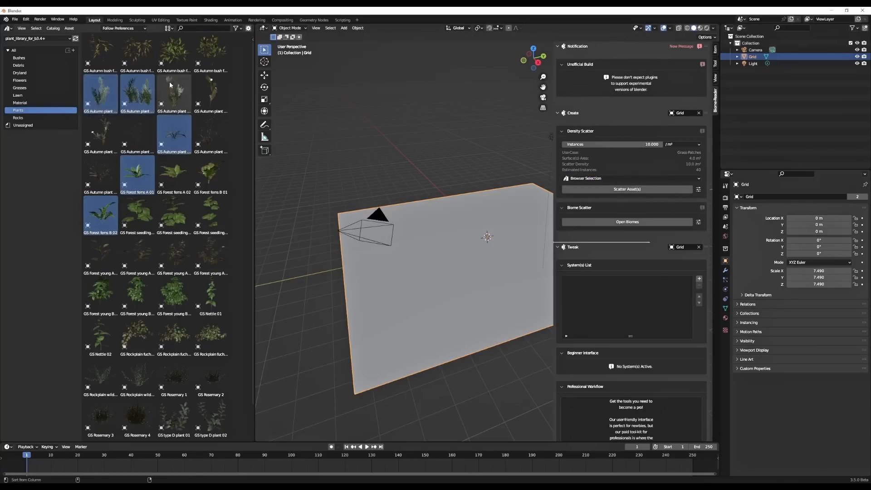
left_click(178, 67, "ctrl")
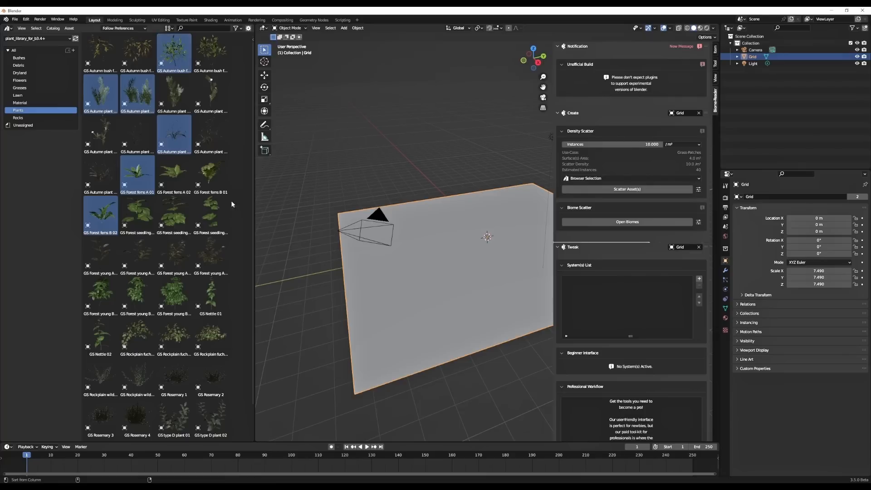
left_click(174, 293, "ctrl")
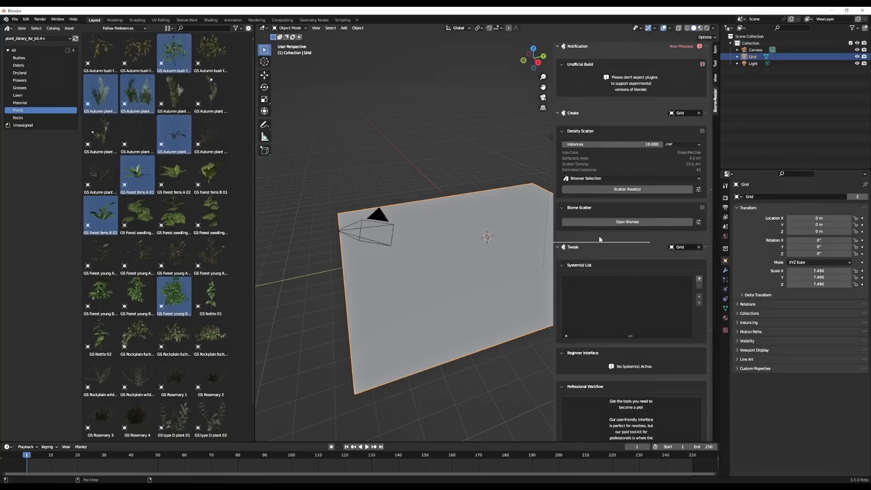
left_click(628, 190)
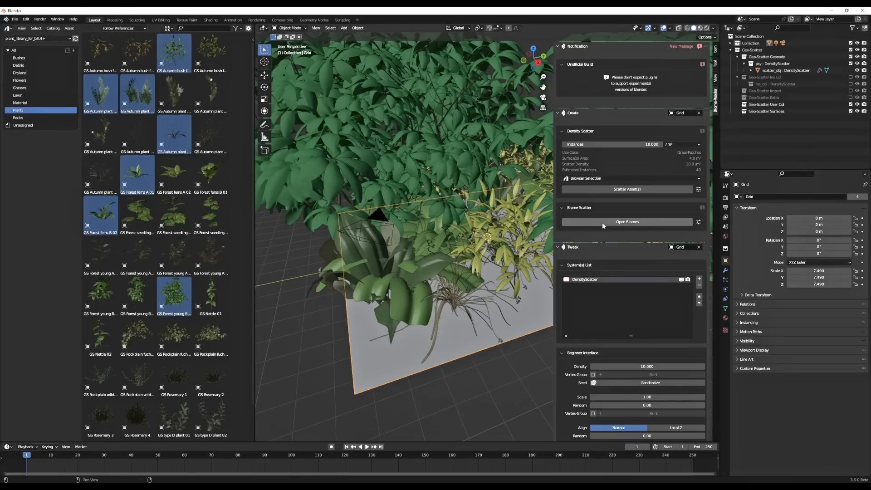
left_click(602, 178)
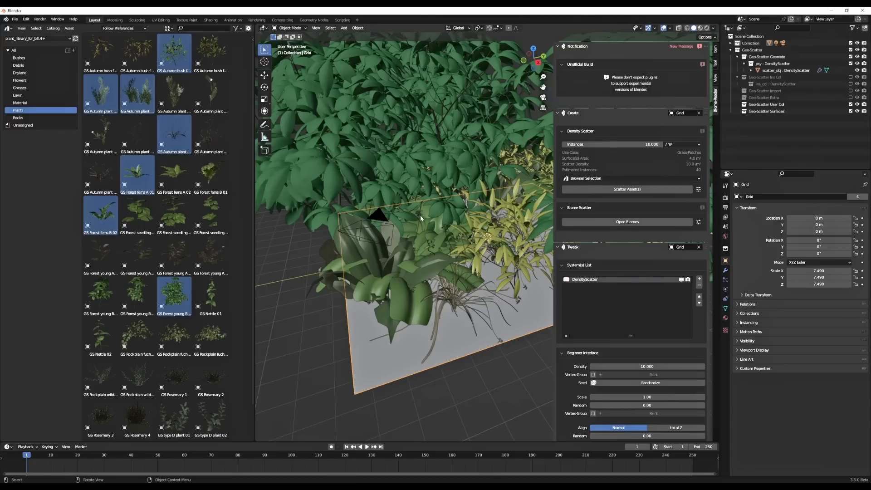
Set the plant scatter's density to about 37.78 and its scale to 0.25.
scroll(672, 318, "down", 3)
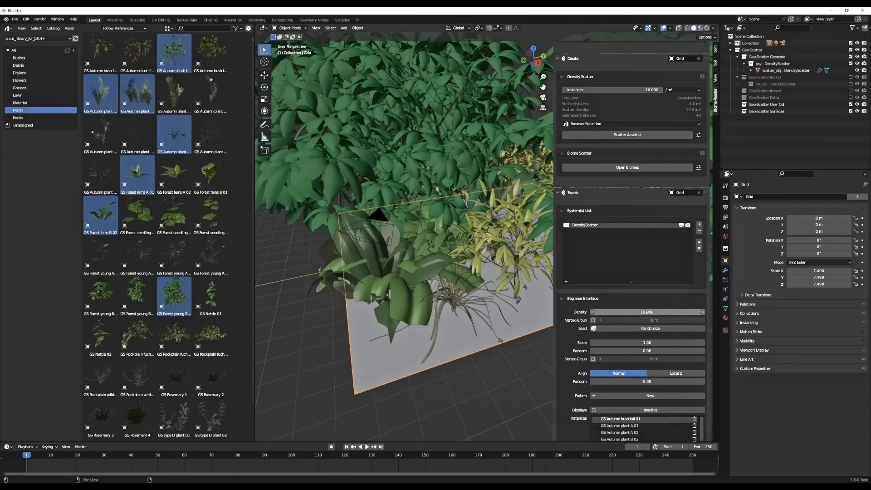
left_click_drag(647, 312, 685, 312)
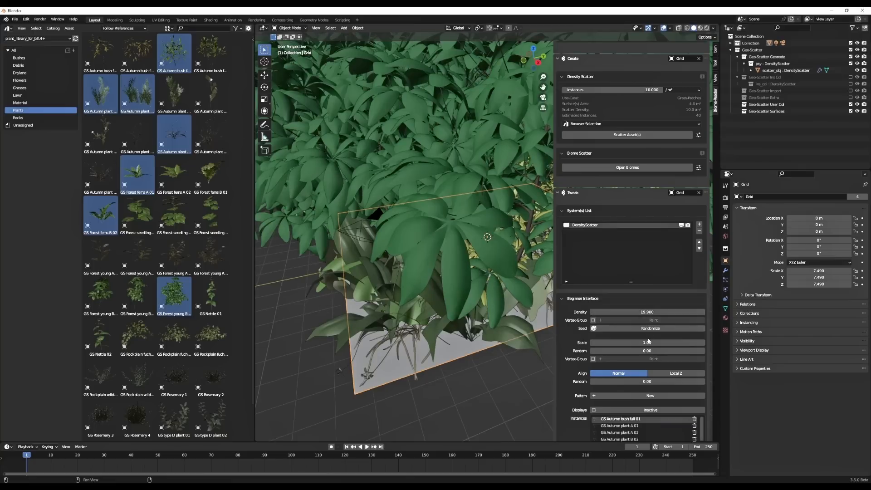
left_click_drag(647, 342, 626, 343)
mouse_move(646, 312)
left_mouse_down()
mouse_move(692, 312)
mouse_move(663, 312)
left_mouse_up()
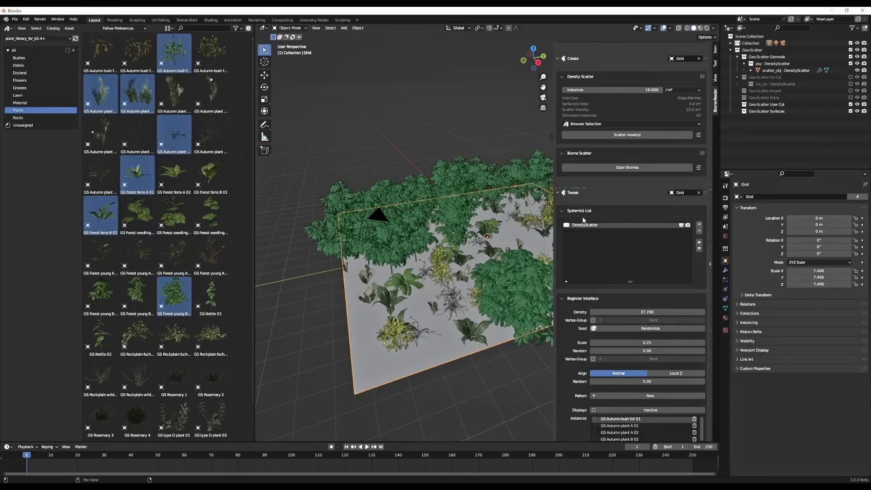
Scatter GS Forest mossy rock 01, GS Rockplain gravel and GS Rockplain rocks 02 on the grid, keeping the bounding-box display enabled.
left_click(19, 117)
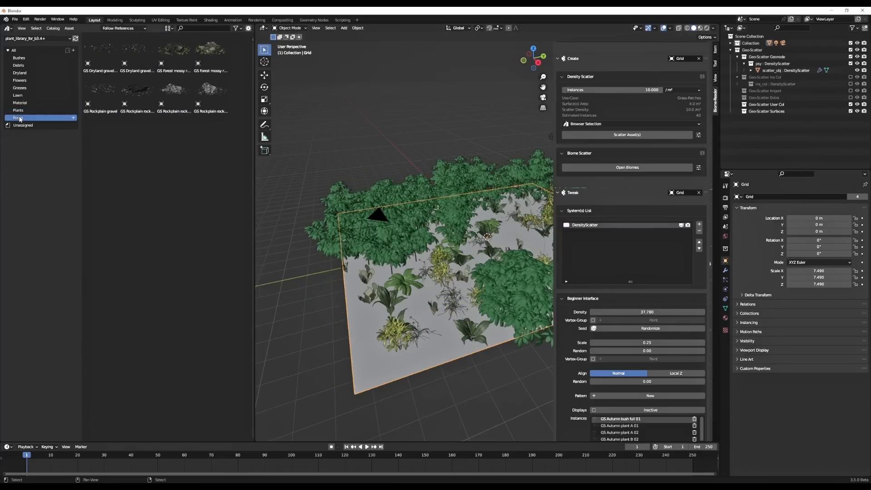
left_click(100, 91)
left_click(174, 58, "ctrl")
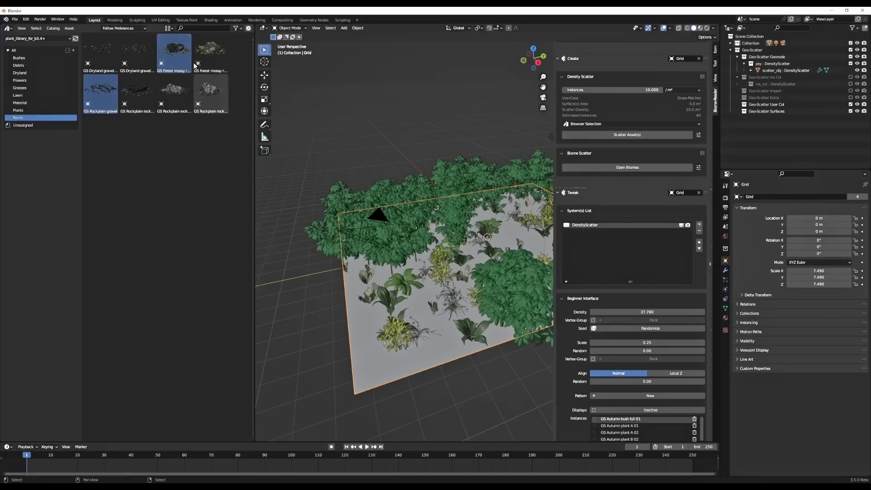
left_click(174, 90, "ctrl")
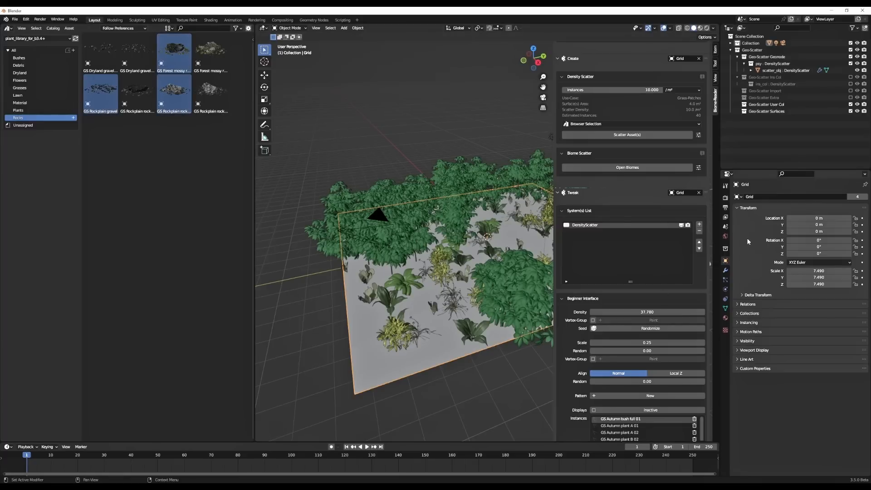
left_click(641, 135)
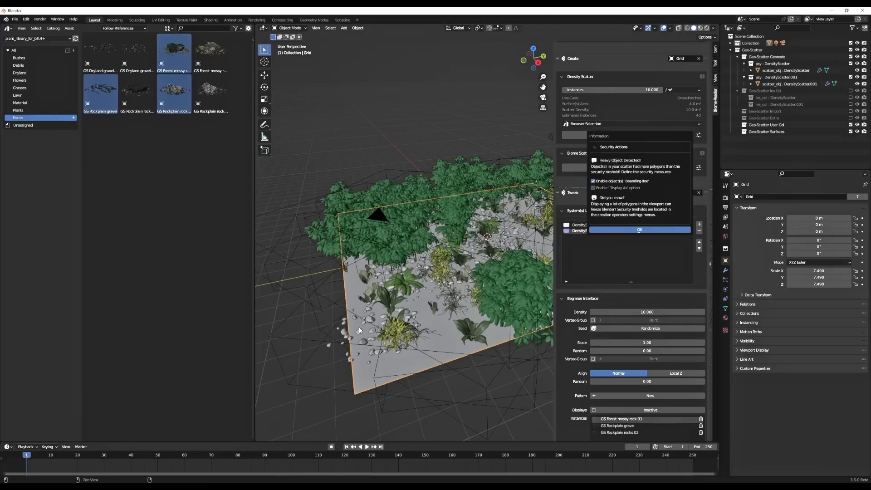
left_click(633, 230)
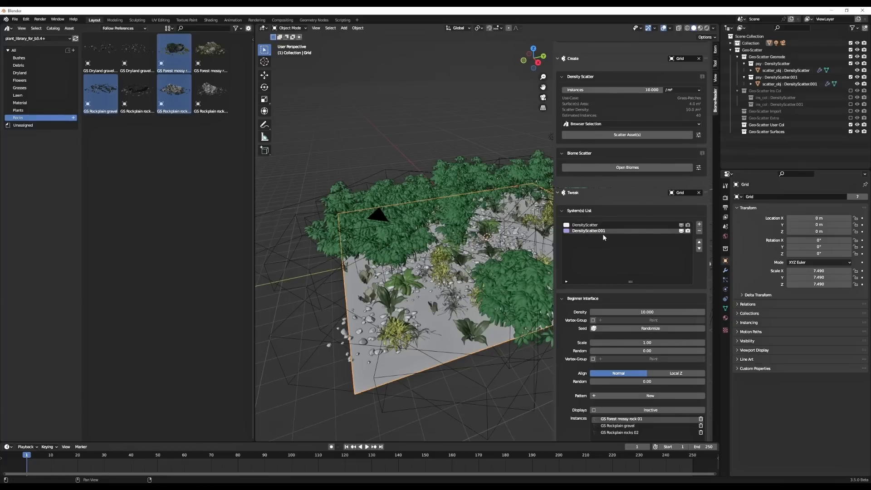
Hide the plant scatter in the viewport and set the rock scatter's density to about 15.97 and scale to 0.58.
left_click(578, 227)
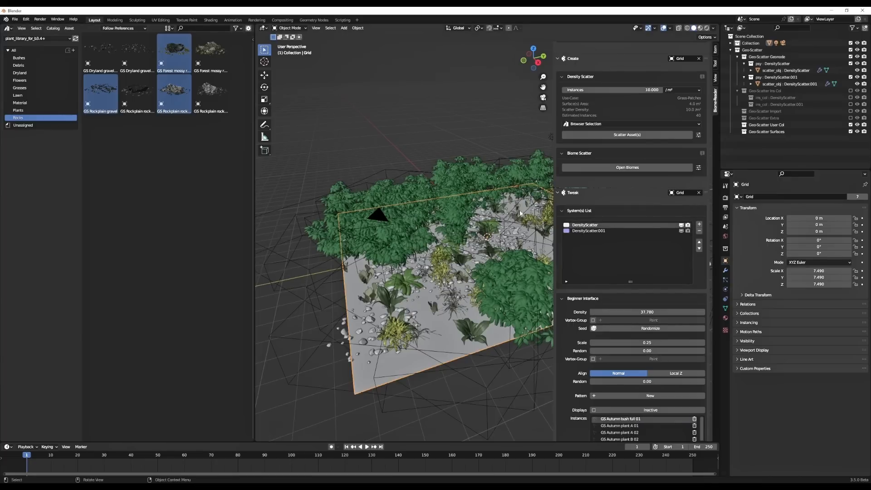
left_click(595, 232)
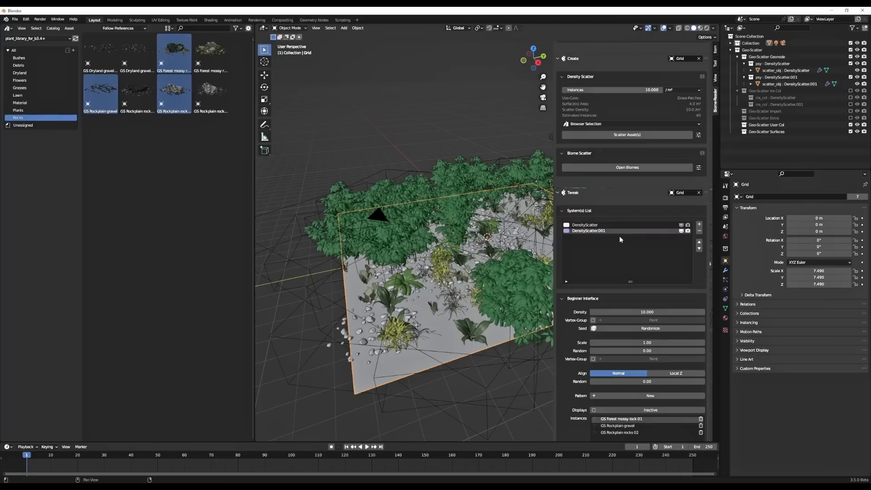
left_click(681, 225)
scroll(562, 311, "down", 3)
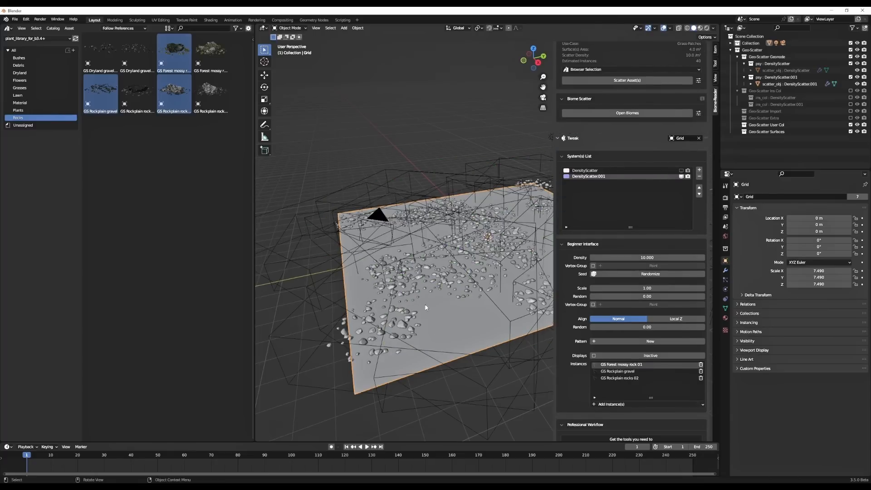
left_click_drag(618, 257, 628, 257)
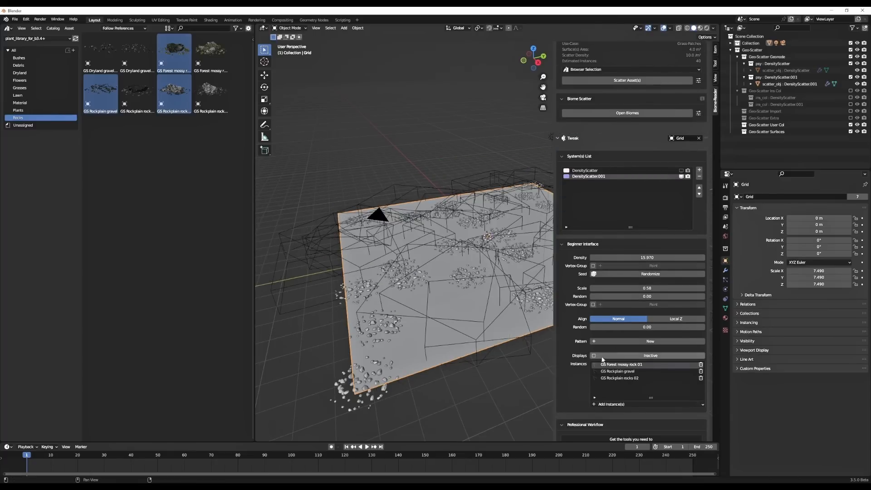
Show the plant scatter instead of the rocks and remove all its instances except GS Forest ferns A 01.
scroll(602, 359, "down", 4)
left_click(622, 304)
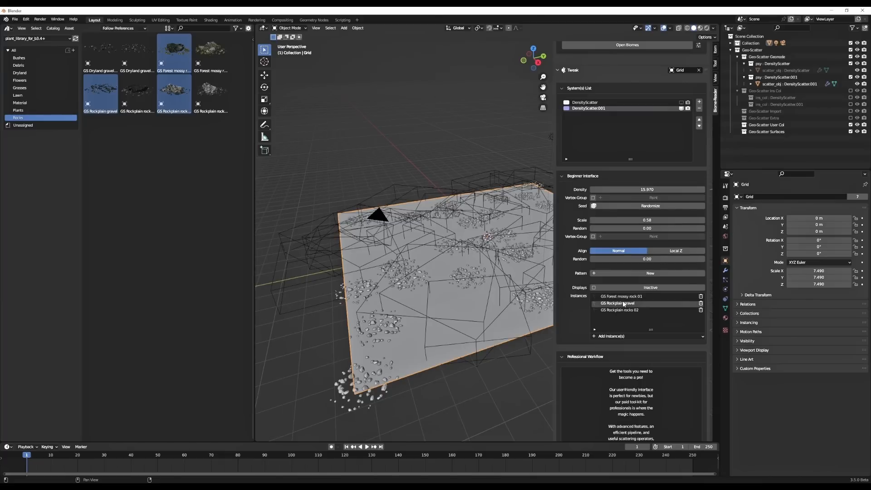
left_click(595, 303)
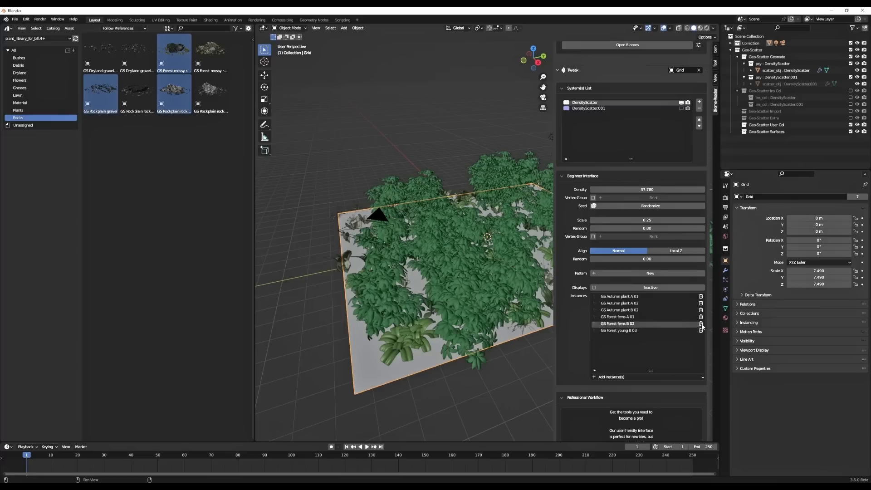
left_click(701, 324)
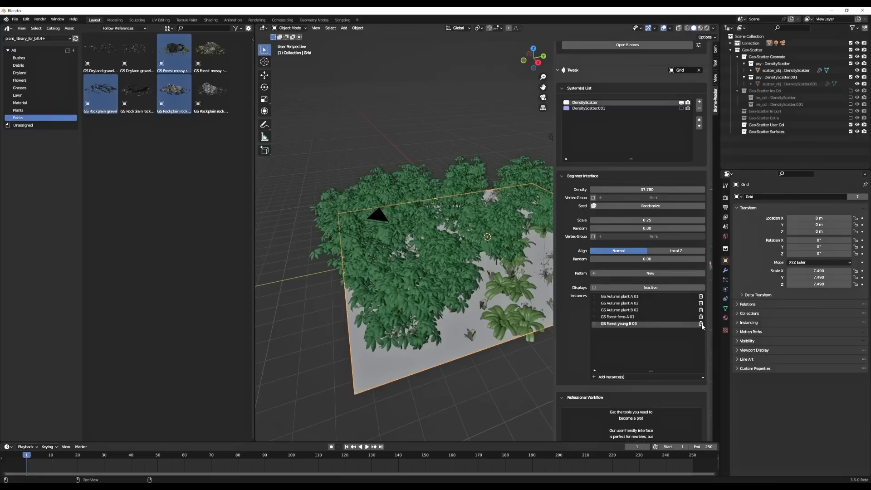
left_click(701, 310)
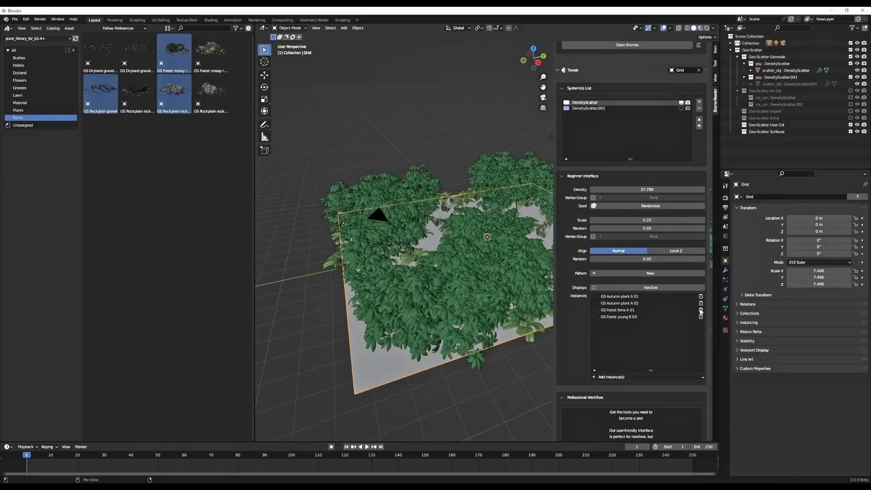
left_click(701, 303)
left_click(701, 297)
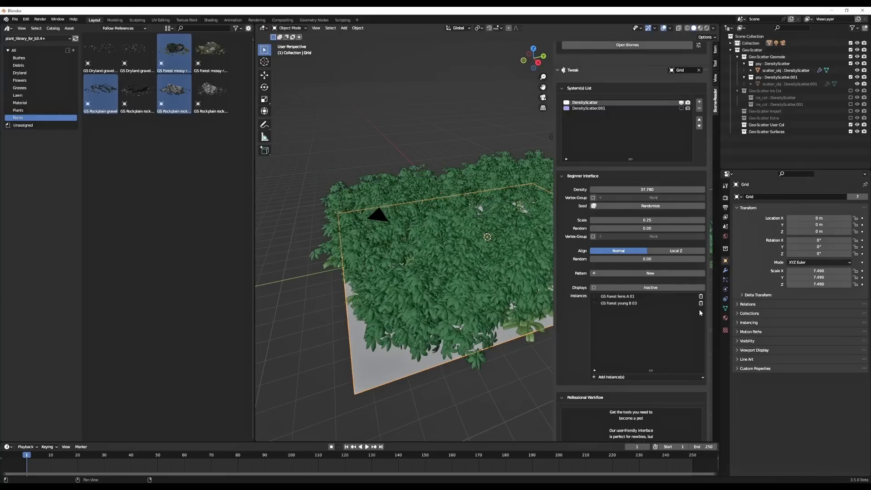
left_click(701, 303)
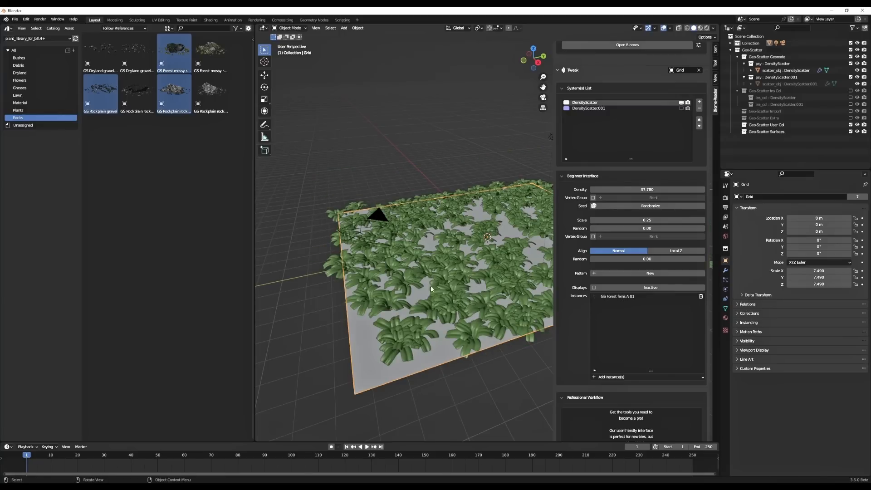
Set the fern scatter's density to 39.79 and scale randomness to about 0.53, and enable its scale vertex group.
middle_click_drag(381, 350, 368, 375)
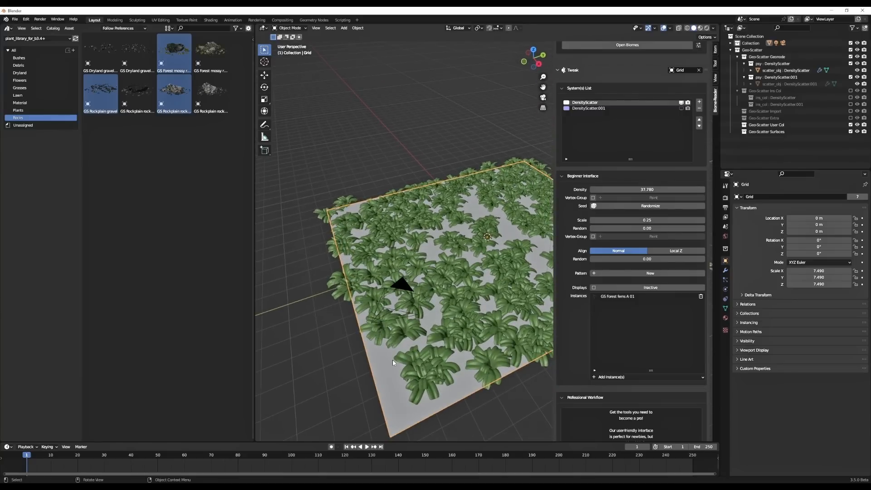
mouse_move(653, 189)
left_mouse_down()
mouse_move(677, 189)
mouse_move(659, 190)
mouse_move(666, 190)
left_mouse_up()
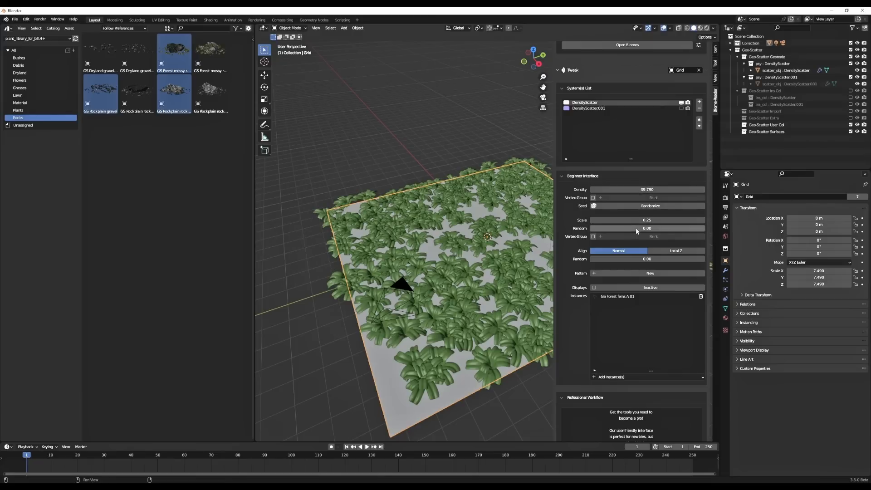
mouse_move(635, 230)
left_mouse_down()
mouse_move(655, 229)
mouse_move(621, 228)
mouse_move(652, 229)
left_mouse_up()
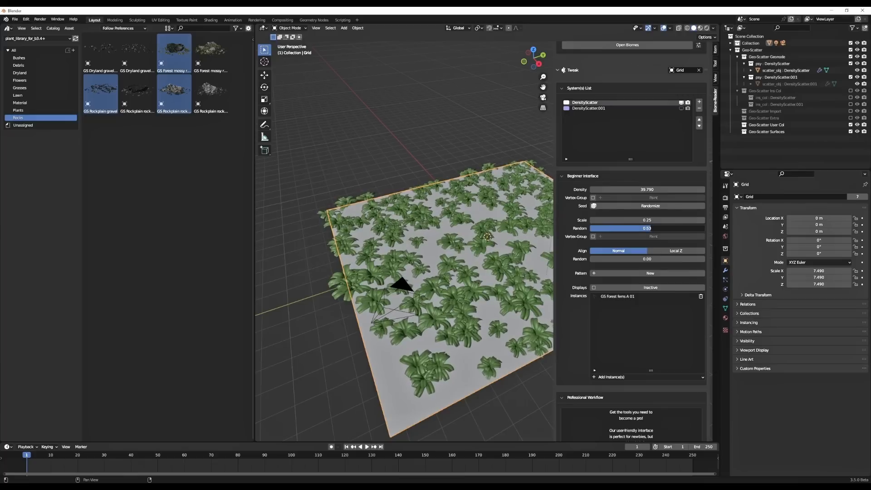
left_click(592, 236)
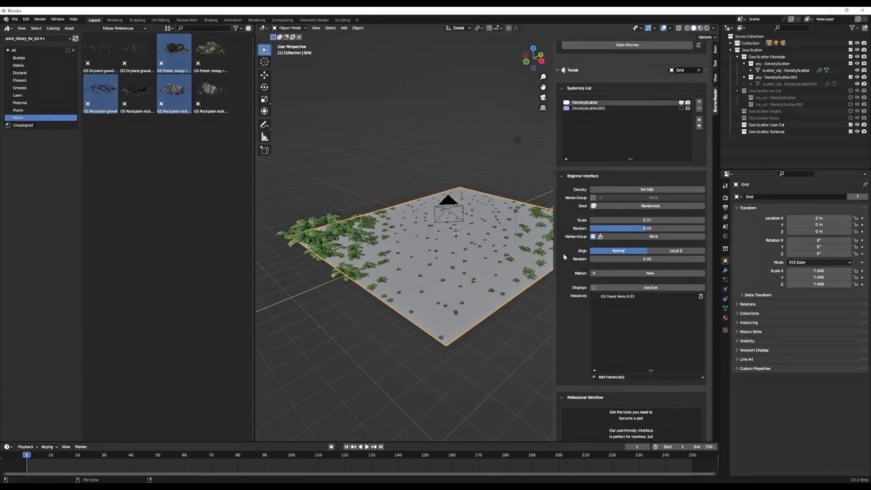
Add a pattern to the fern scatter with a scale of 2.68 and a brightness of 0.34.
left_click(611, 273)
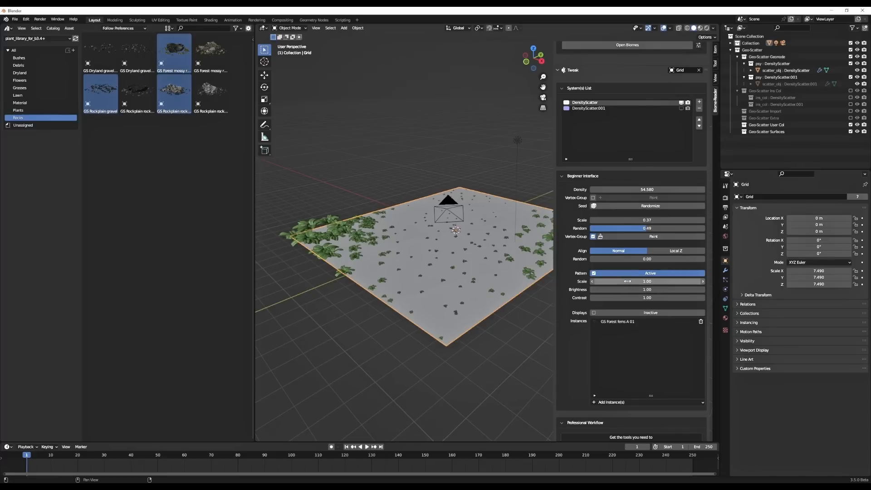
left_click_drag(627, 282, 681, 281)
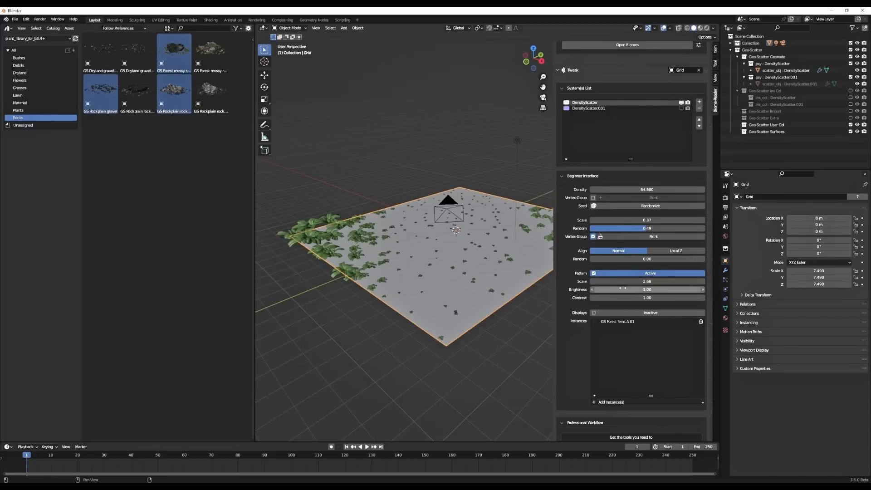
mouse_move(622, 288)
left_mouse_down()
mouse_move(594, 288)
mouse_move(630, 288)
mouse_move(594, 288)
mouse_move(631, 288)
mouse_move(608, 288)
left_mouse_up()
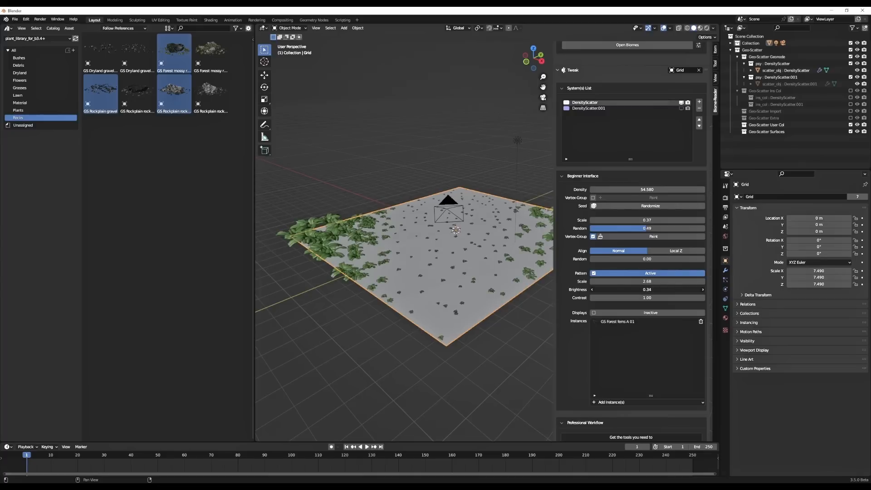
Show the rock scatter again and scatter the selected autumn and forest plants on the grid with density 70.36 and scale 0.22.
left_click(681, 108)
left_click(18, 109)
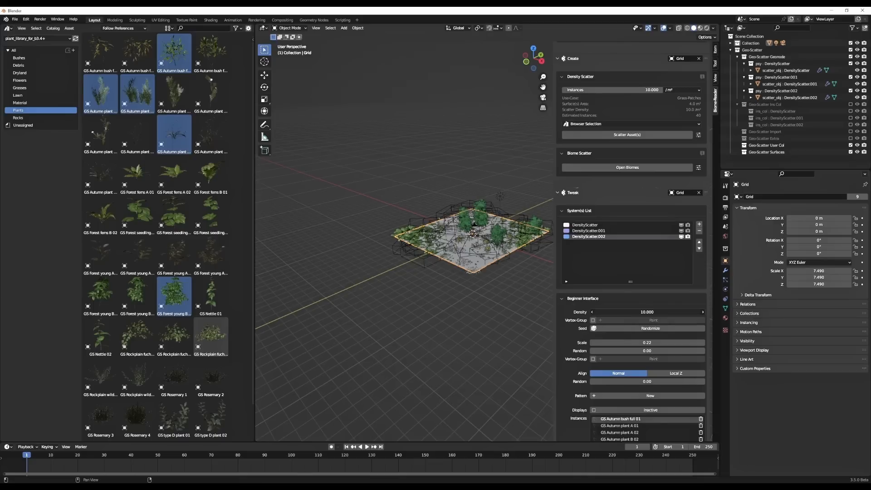
mouse_move(643, 313)
left_mouse_down()
mouse_move(672, 313)
mouse_move(643, 315)
left_mouse_up()
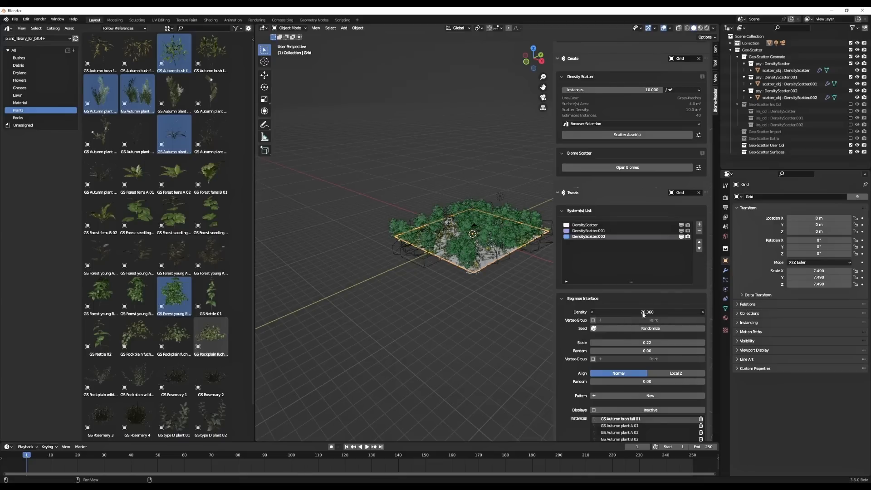
Scatter the lawn assets GS Forest moss 01 and GS Forest moss 02 on the grid.
left_click(28, 95)
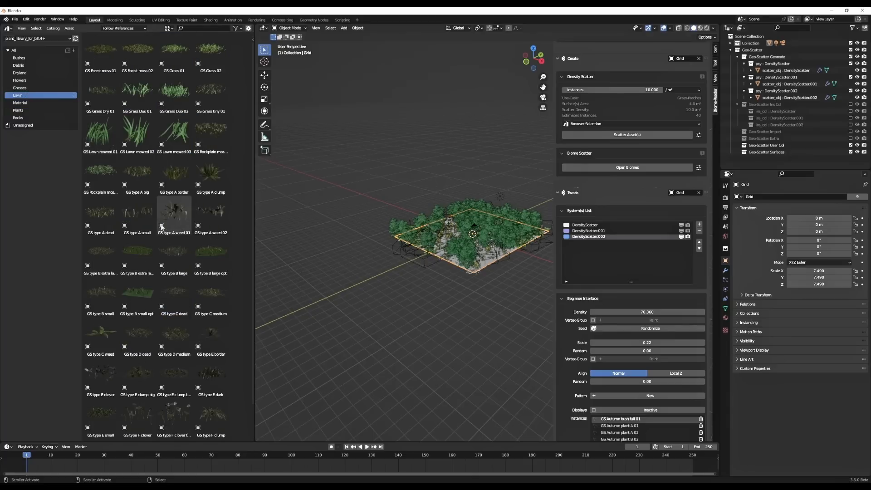
left_click(106, 132)
left_click(137, 133, "ctrl")
left_click(137, 90, "ctrl")
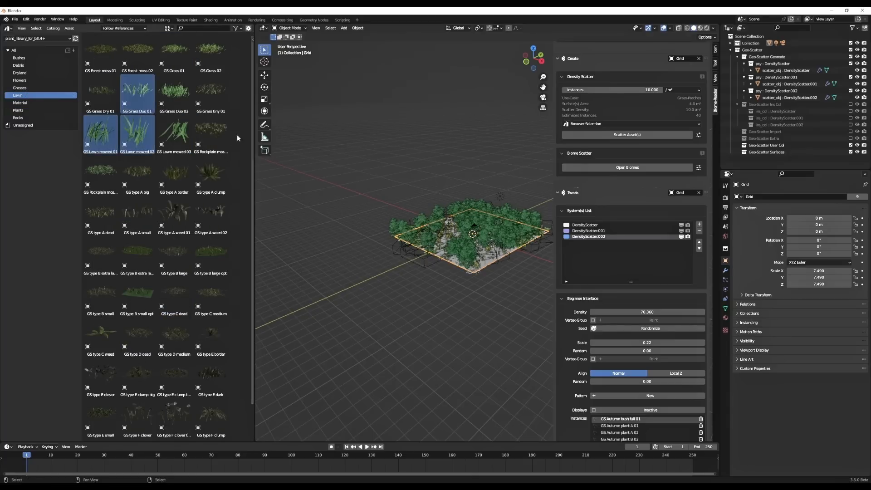
left_click(100, 51)
left_click(137, 50, "ctrl")
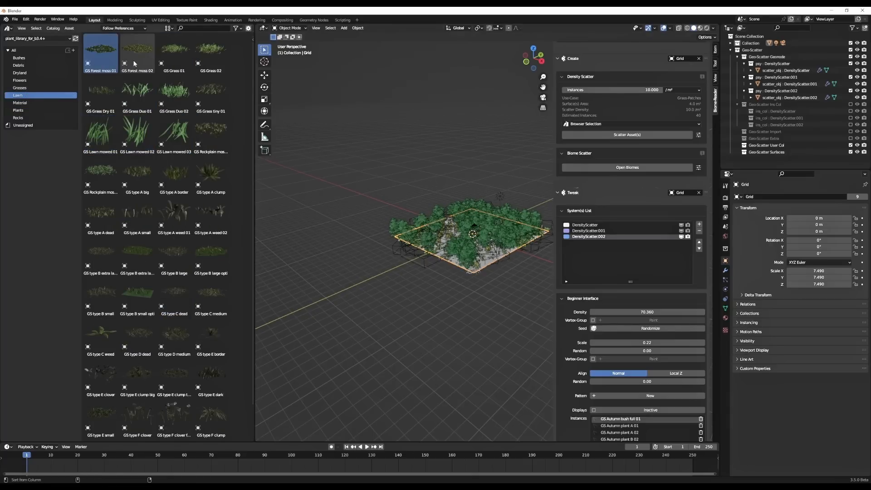
left_click(625, 134)
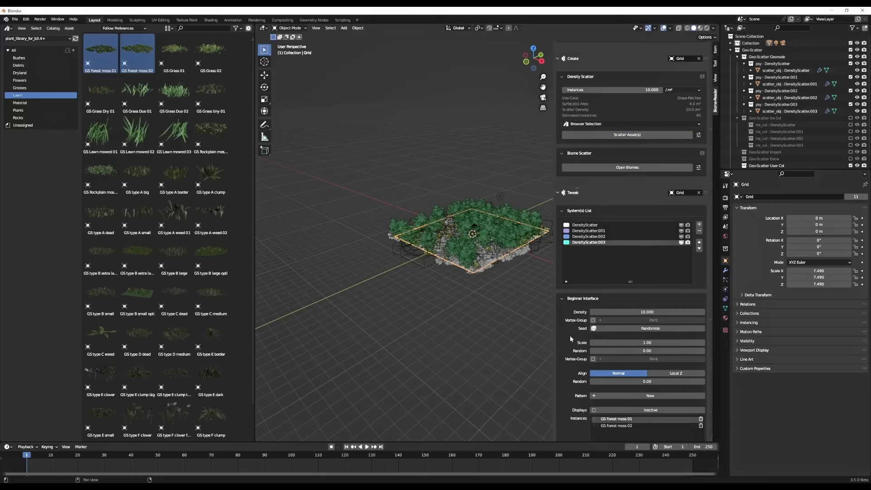
Scatter GS Dandelion 03 and GS Red poppy 01 as a system named flower, with density 19.57 and scale about 0.55.
left_click(20, 80)
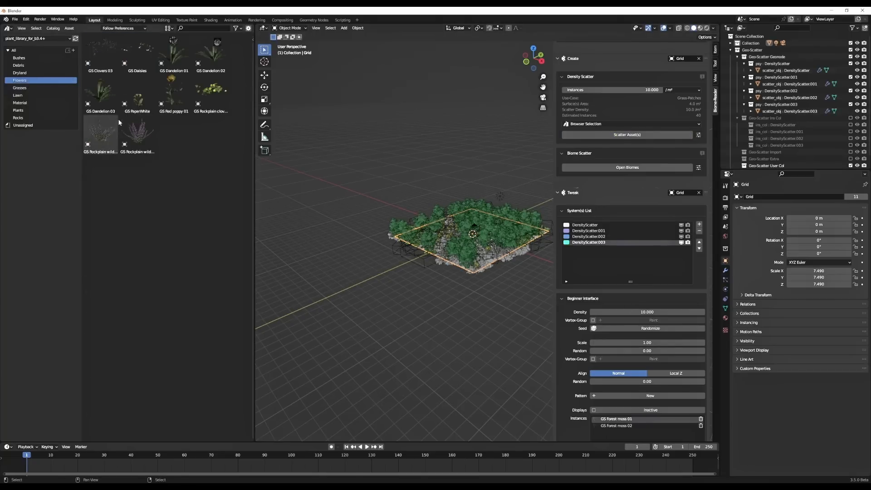
left_click(173, 93)
left_click(101, 93, "ctrl")
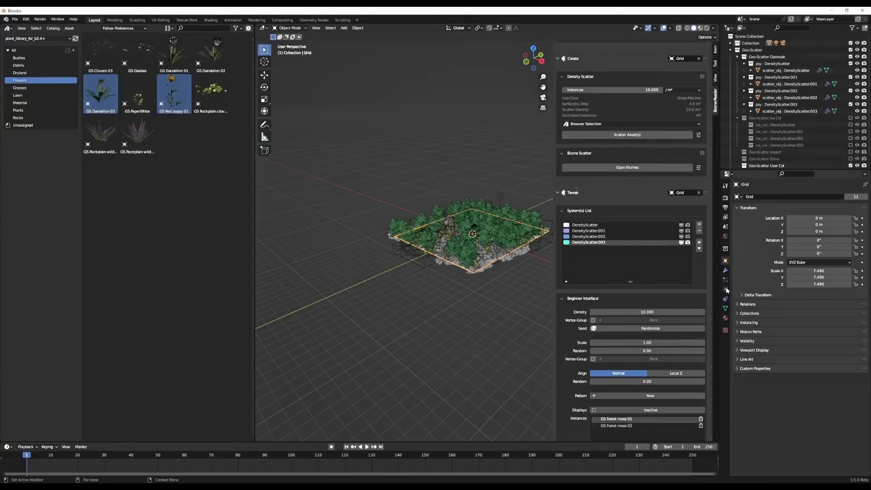
right_click(600, 247)
left_click(600, 246)
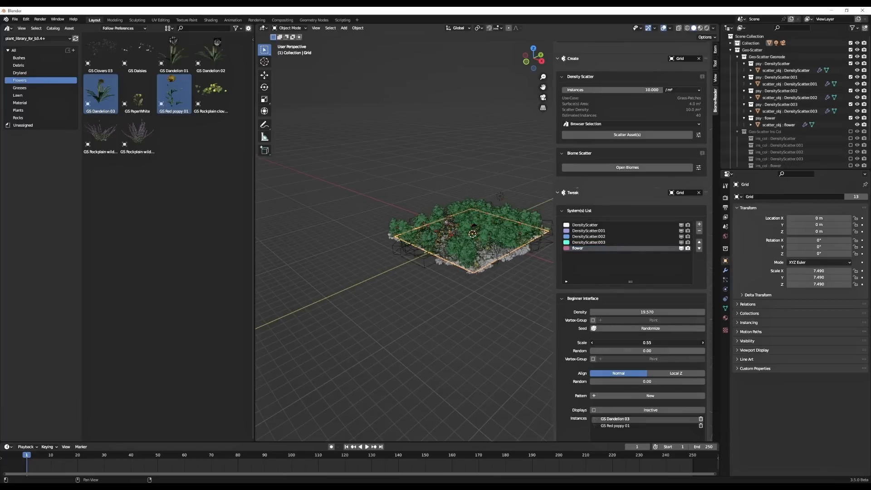
Set the scale of the DensityScatter.002 plant system to 0.19.
left_click(601, 242)
mouse_move(653, 342)
left_mouse_down()
mouse_move(637, 342)
mouse_move(661, 340)
left_mouse_up()
left_click(602, 237)
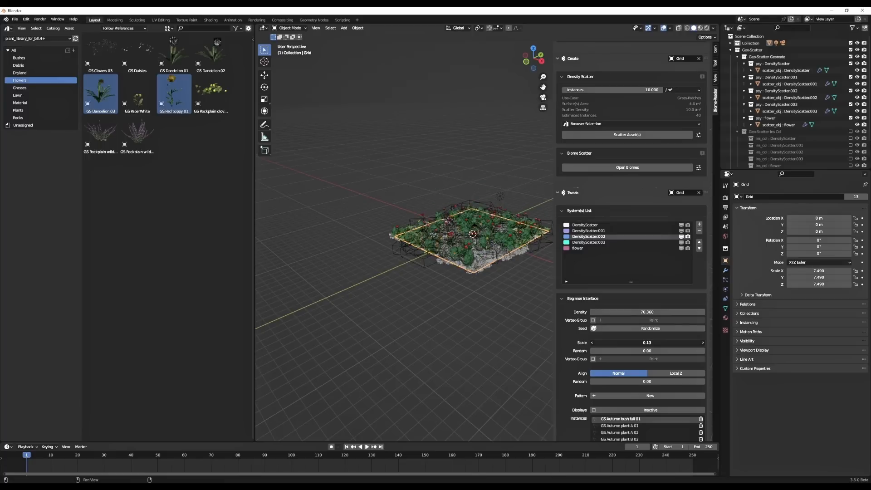
Scatter the debris assets GS Autumn branches 01, GS Forest dead leaves 01 and GS Forest dead leaves 02 on the grid.
left_click(19, 65)
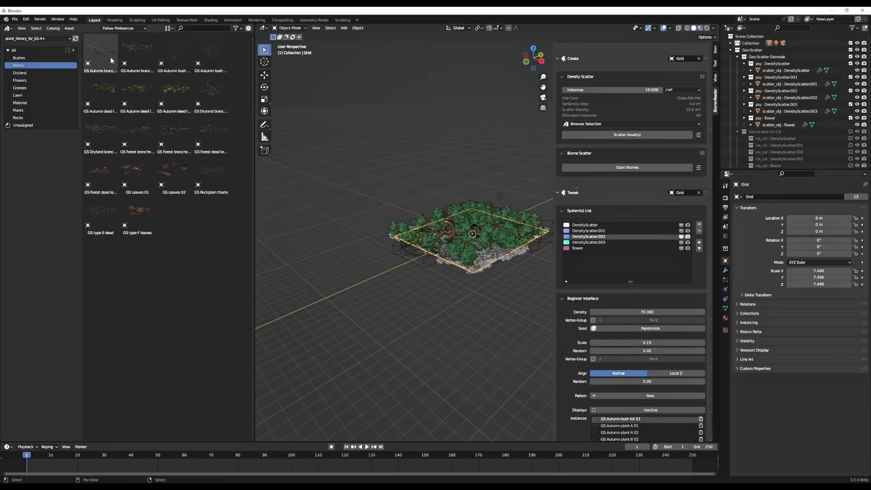
left_click(109, 178, "ctrl")
left_click(211, 134, "ctrl")
left_click(627, 135)
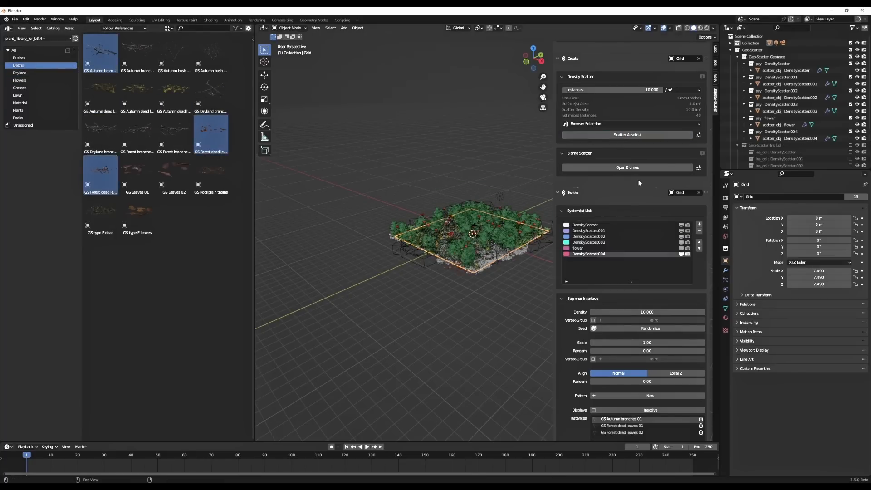
Scale the grid's mesh up by about 6.5 times in Edit Mode, return to Object Mode and inspect the enlarged scatter.
scroll(399, 308, "down", 3)
middle_click_drag(391, 309, 416, 323)
scroll(442, 320, "down", 2)
key("Tab")
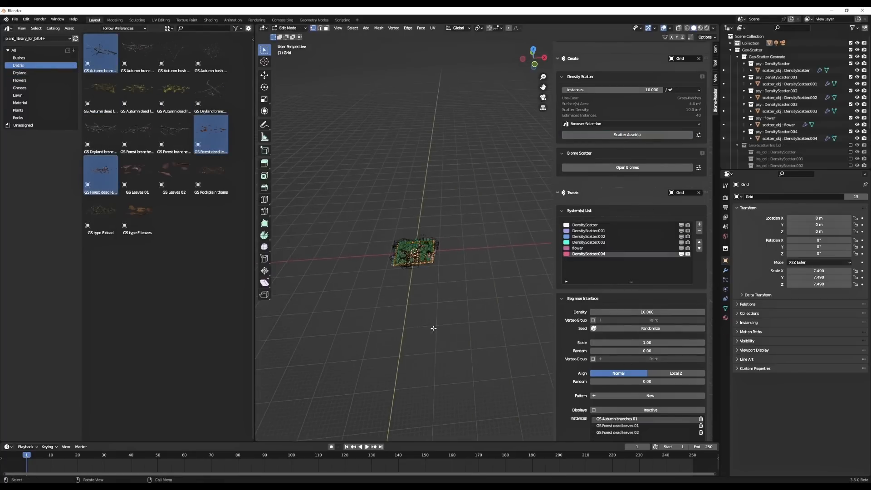
key("s")
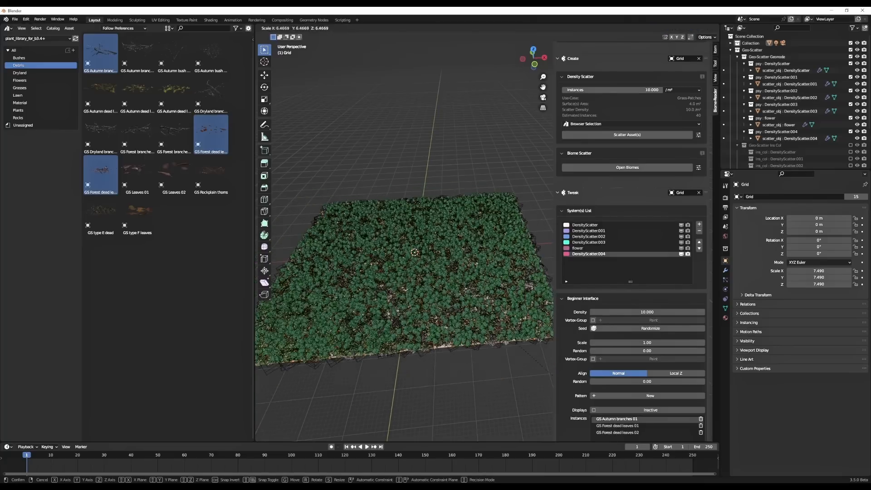
left_click(470, 318)
key("Tab")
middle_click_drag(471, 318, 381, 249)
scroll(457, 290, "up", 6)
scroll(457, 266, "up", 3)
scroll(447, 261, "down", 4)
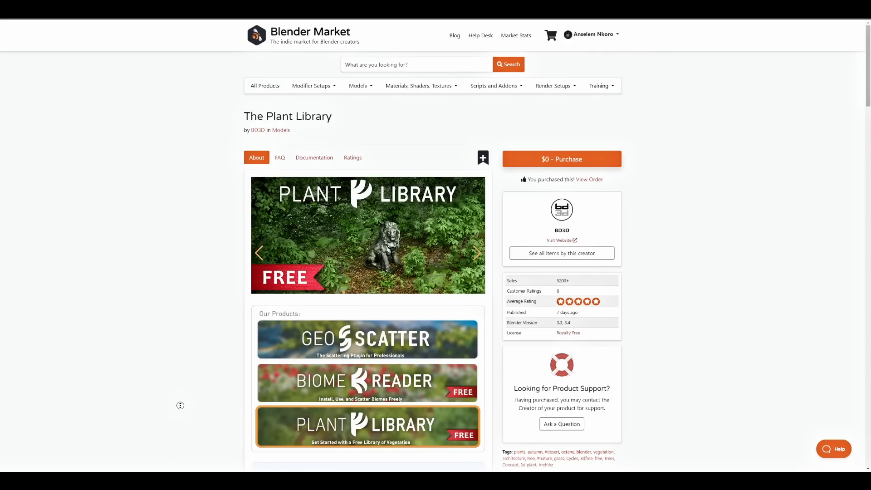
Switch to the Blender Market page of The Plant Library and look through its product description.
scroll(180, 405, "down", 2)
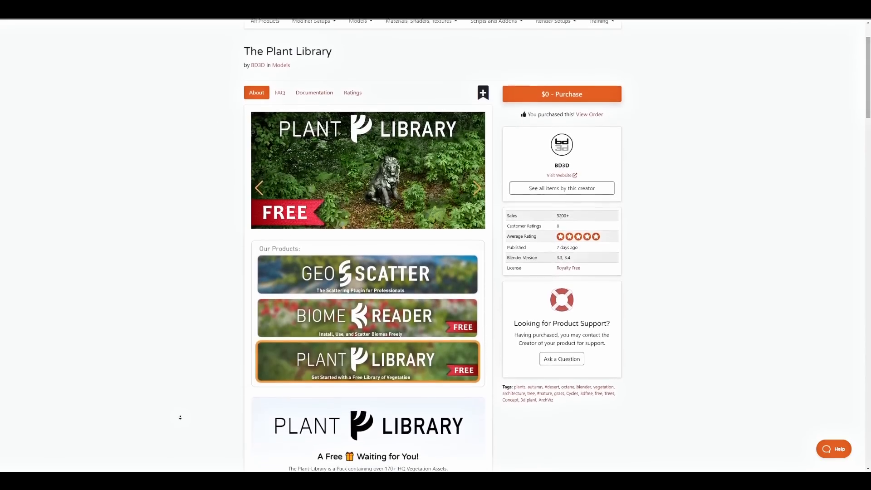